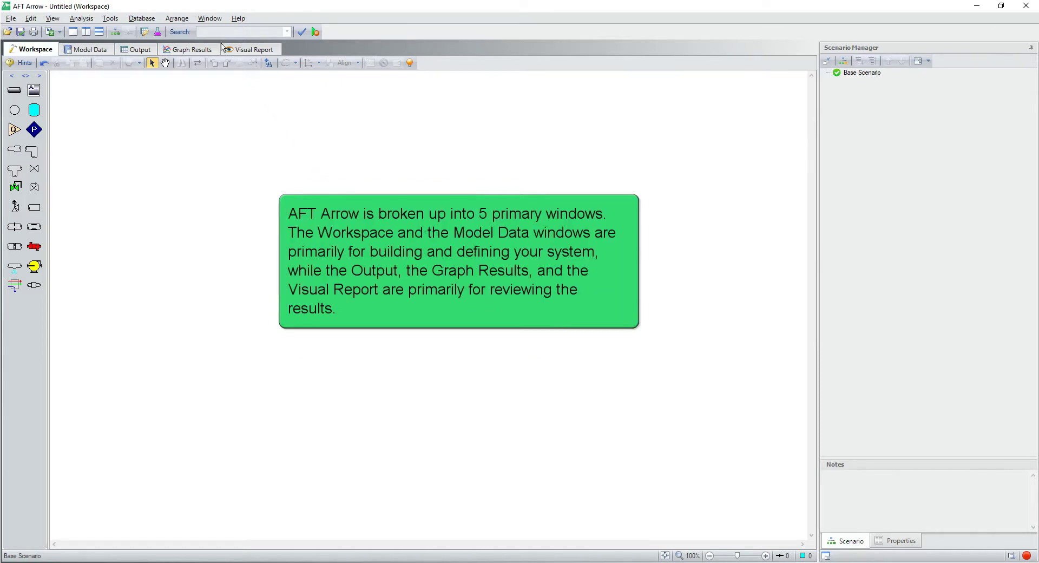
{"action": "left_click", "coordinate": [203, 20]}
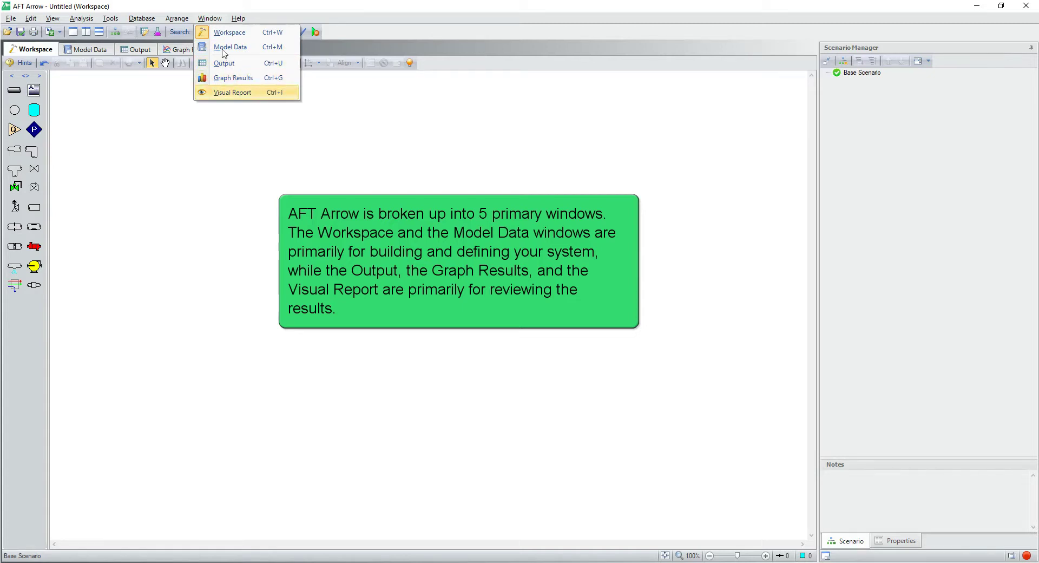
{"action": "left_click", "coordinate": [205, 21]}
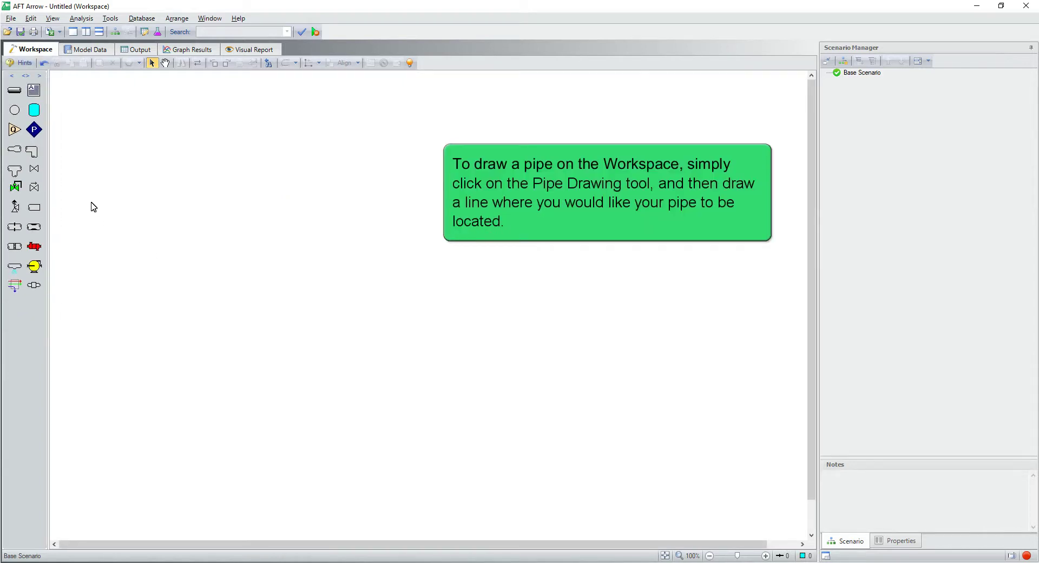
- Draw a diagonal pipe on the Workspace and place an Assigned Pressure junction beneath it
{"action": "left_click", "coordinate": [15, 92]}
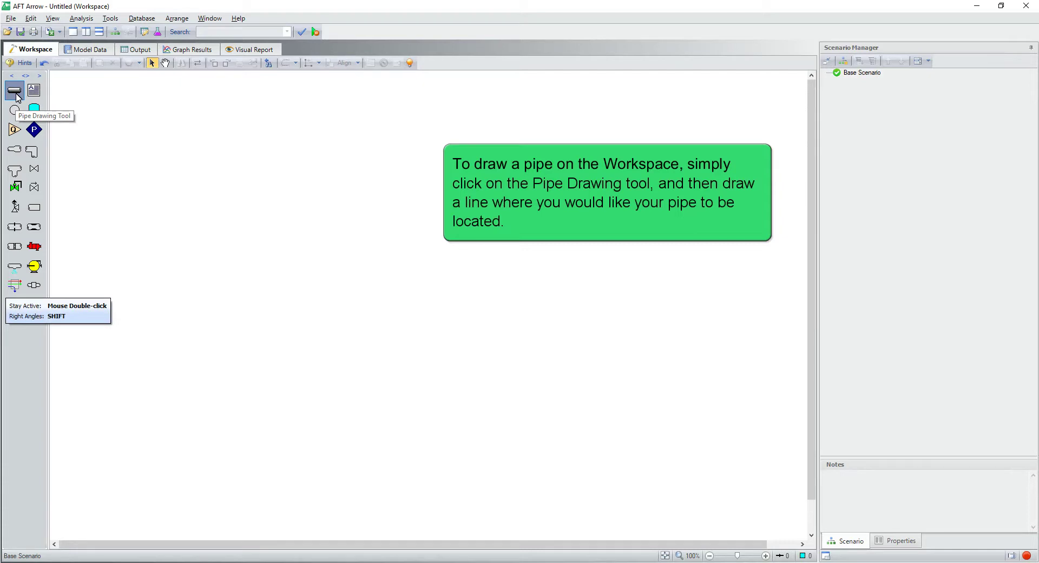
{"action": "left_click_drag", "start_coordinate": [106, 127], "coordinate": [168, 195]}
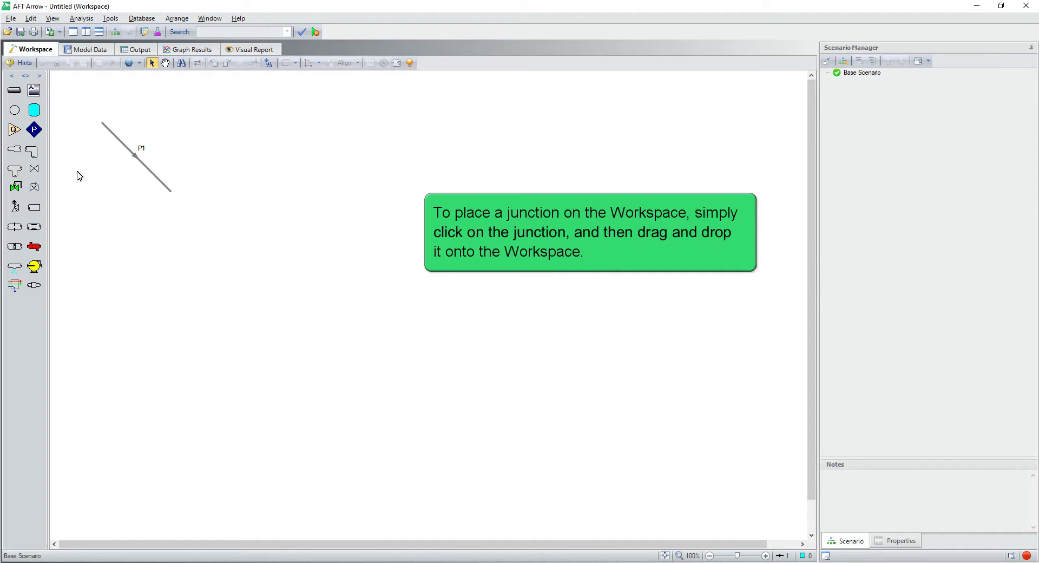
{"action": "left_click", "coordinate": [34, 130]}
{"action": "left_click_drag", "start_coordinate": [34, 130], "coordinate": [120, 230]}
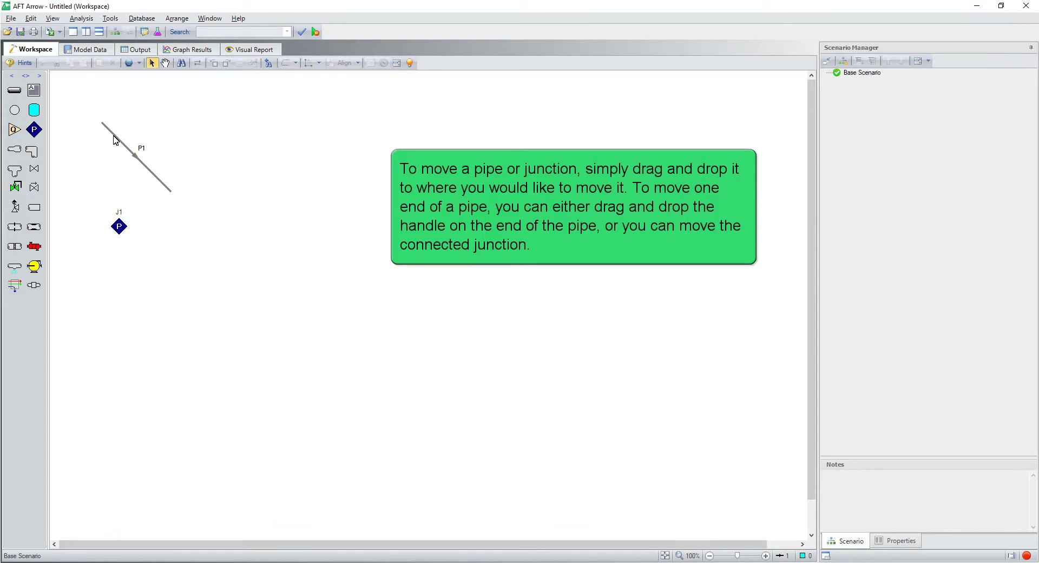
- Reposition both ends of pipe P1 below the Assigned Pressure junction and move the junction onto the pipe's start
{"action": "left_click", "coordinate": [100, 122]}
{"action": "left_click_drag", "start_coordinate": [100, 122], "coordinate": [85, 149]}
{"action": "left_click_drag", "start_coordinate": [82, 196], "coordinate": [84, 278]}
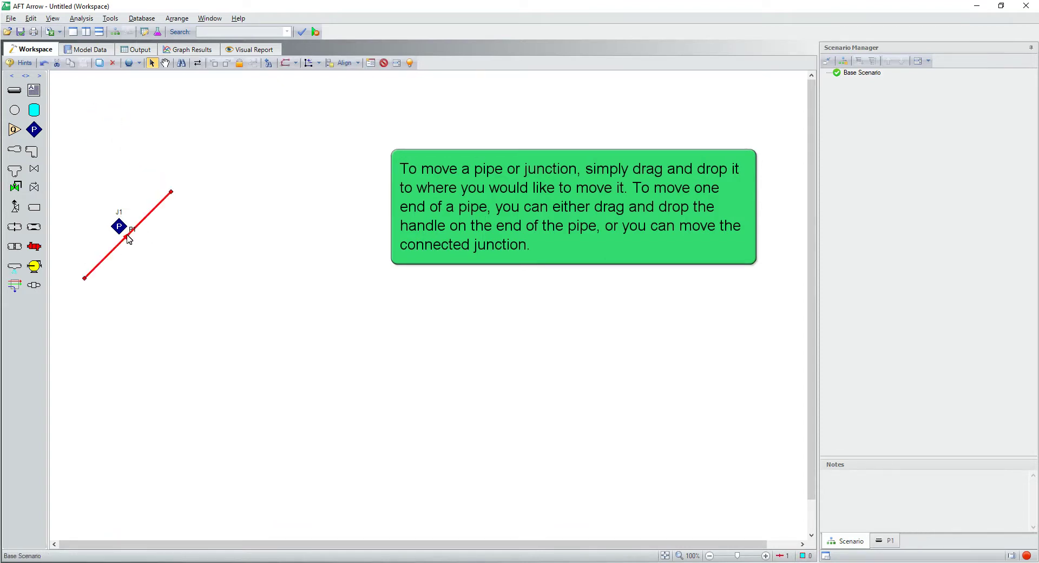
{"action": "left_click_drag", "start_coordinate": [172, 196], "coordinate": [241, 347]}
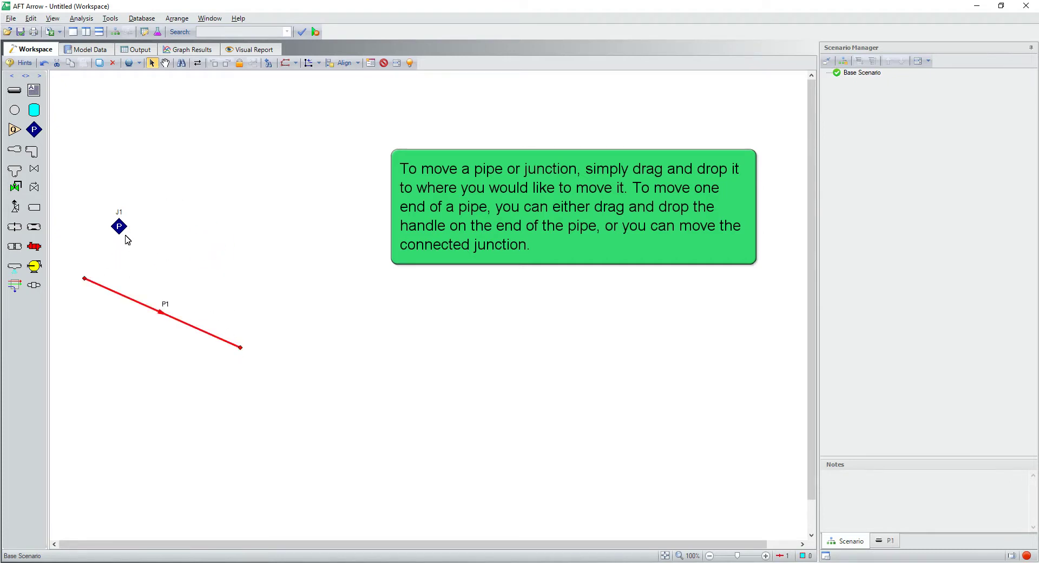
{"action": "left_click_drag", "start_coordinate": [120, 230], "coordinate": [84, 278]}
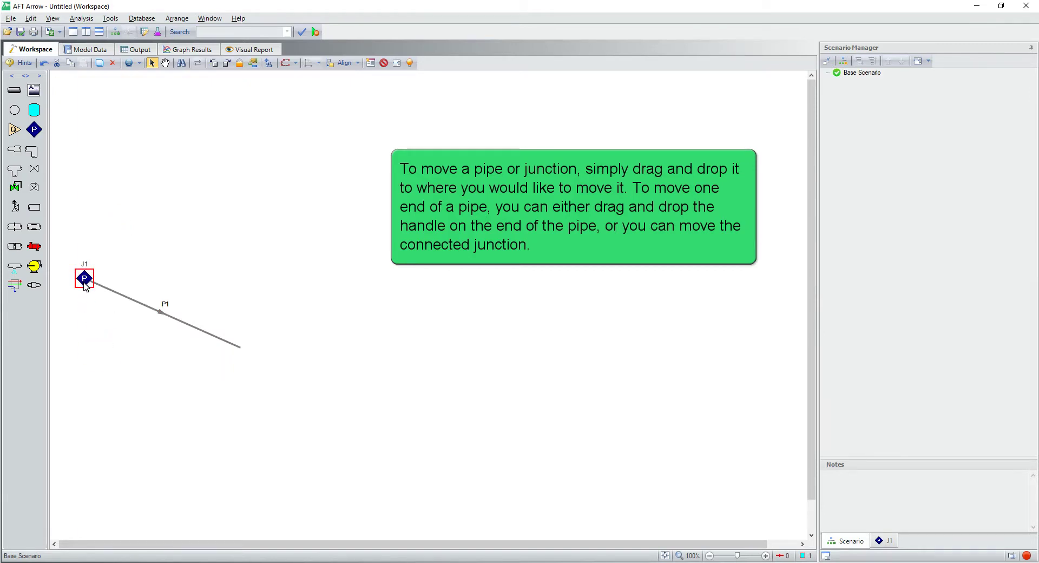
- Move pipe P1 and its pressure junction upward together and attach a Compressor/Fan to the pipe's free end
{"action": "left_click", "coordinate": [85, 277]}
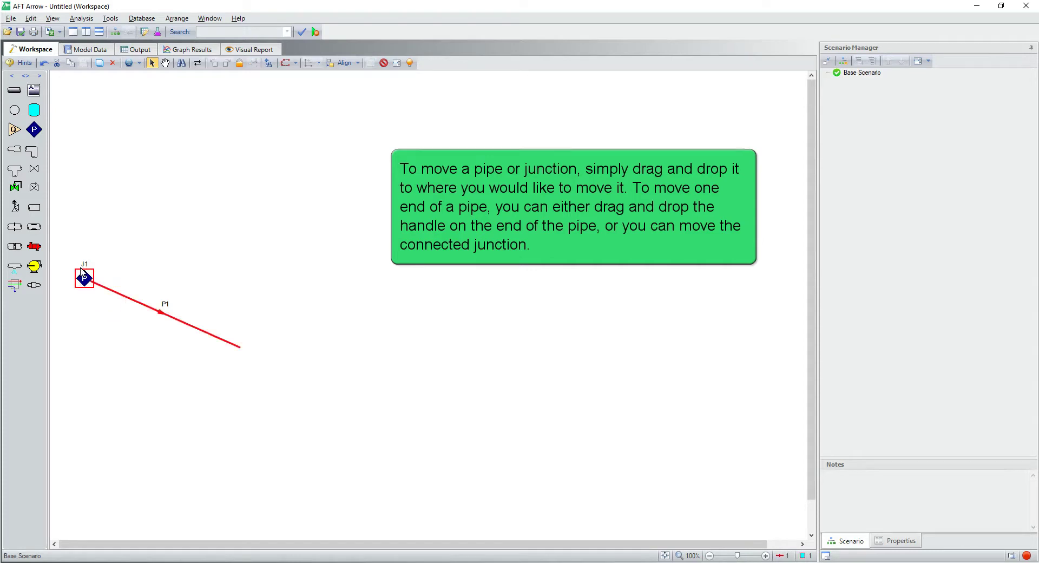
{"action": "left_click_drag", "start_coordinate": [84, 276], "coordinate": [102, 157]}
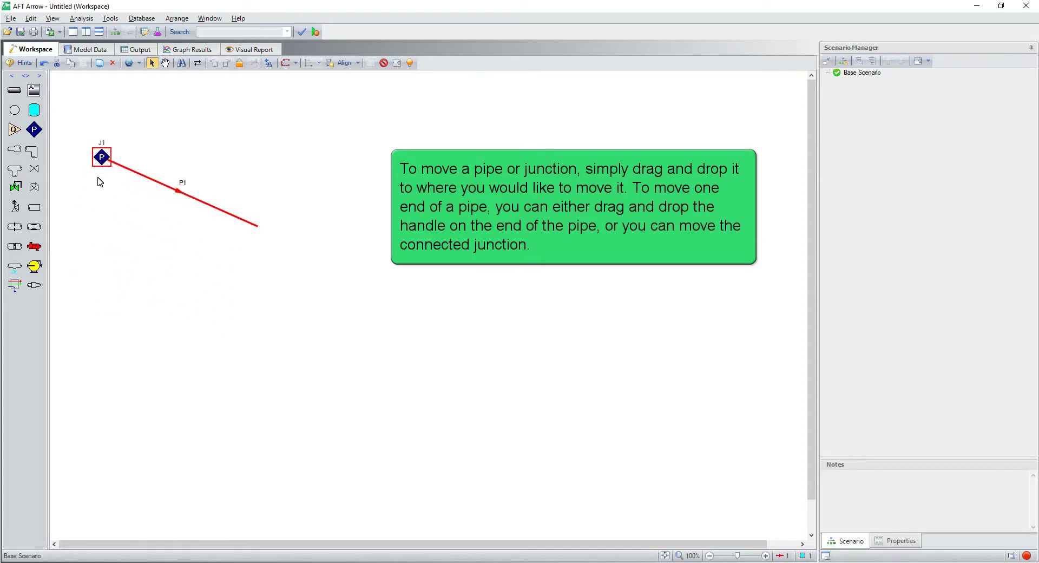
{"action": "left_click", "coordinate": [110, 252]}
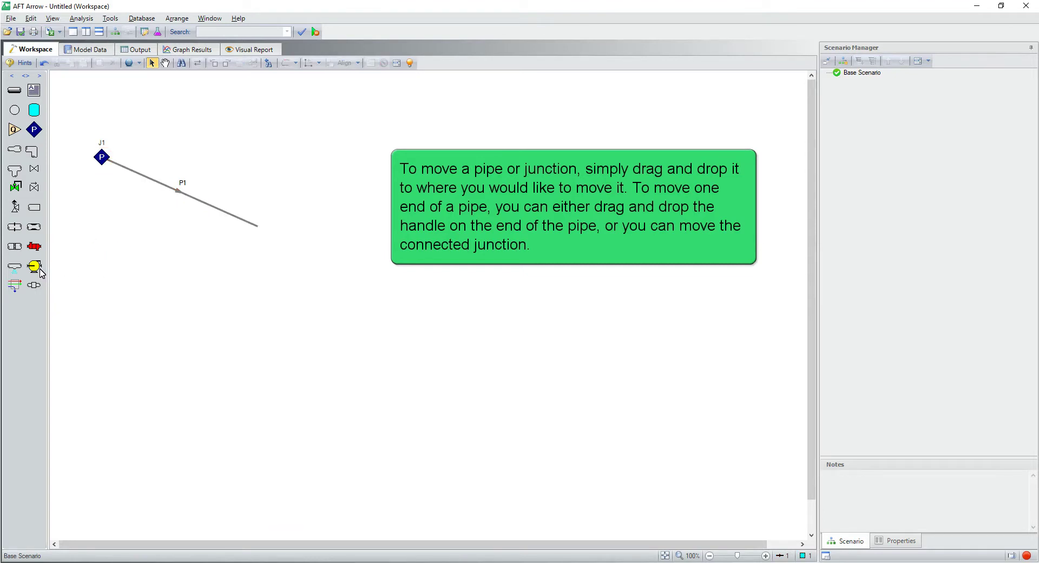
{"action": "left_click_drag", "start_coordinate": [35, 266], "coordinate": [255, 227]}
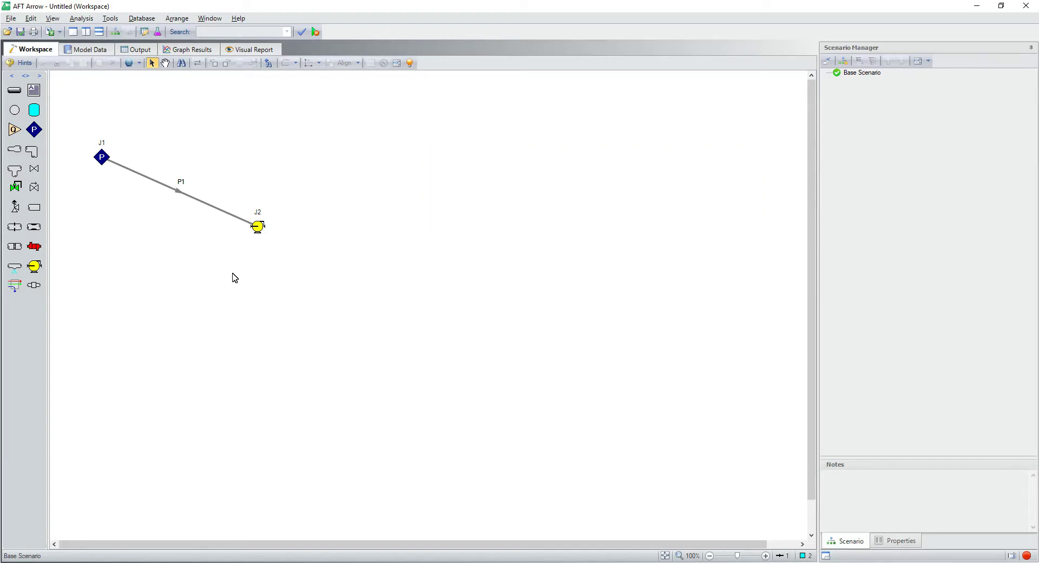
- Open the properties of pipe P1 and toggle the required-field highlighting
{"action": "left_click", "coordinate": [211, 209]}
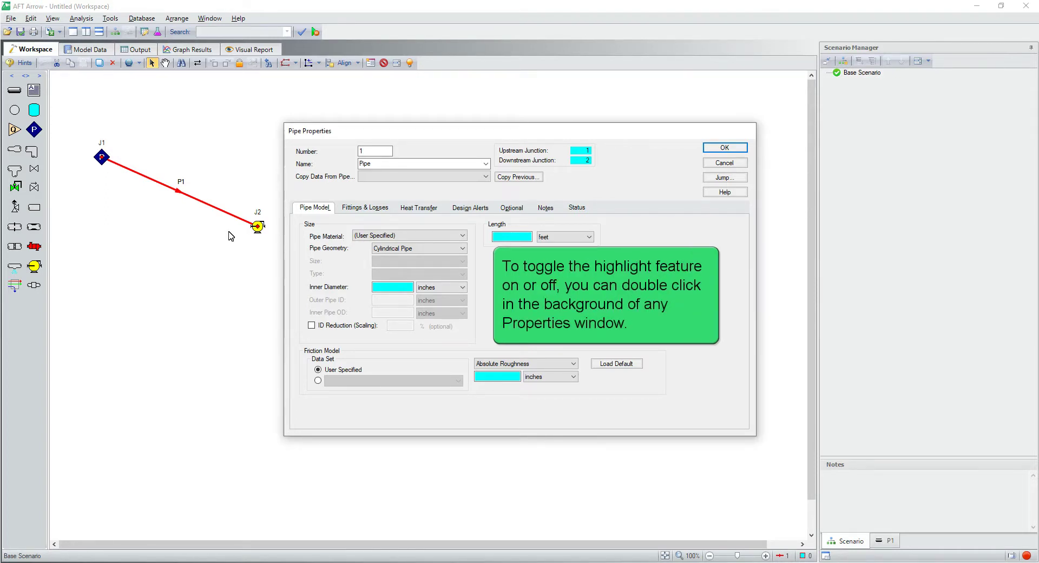
{"action": "left_click", "coordinate": [625, 175]}
{"action": "double_click", "coordinate": [626, 176]}
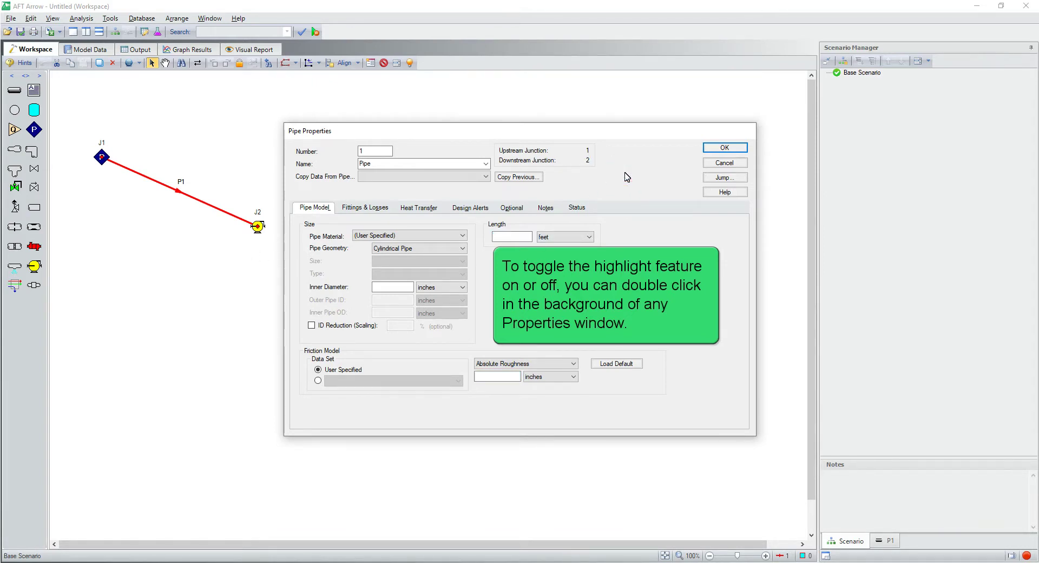
{"action": "double_click", "coordinate": [626, 176]}
{"action": "double_click", "coordinate": [625, 173]}
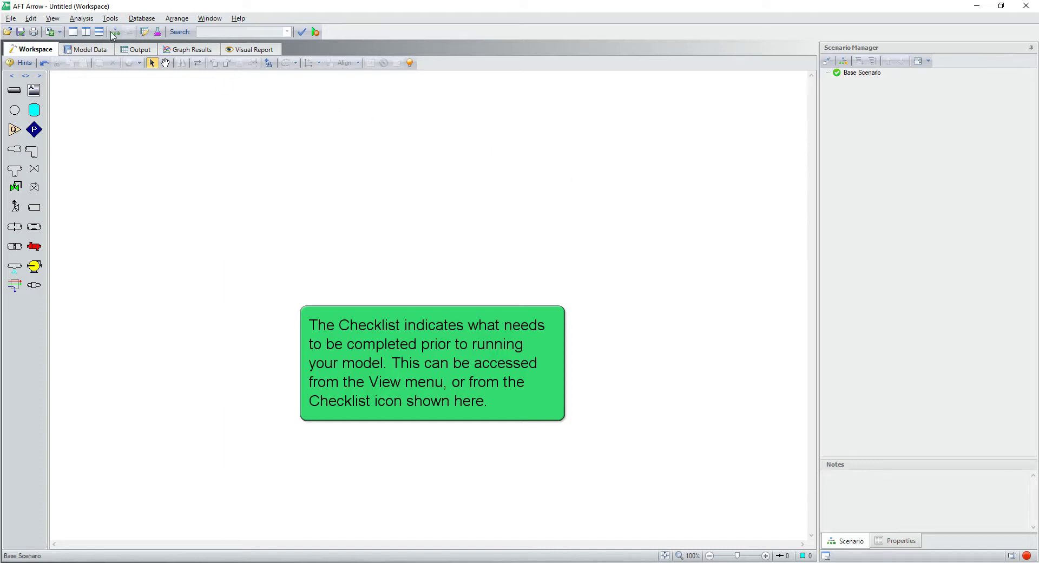
- Open the Checklist and review the items that must be completed before running the model
{"action": "left_click", "coordinate": [52, 18]}
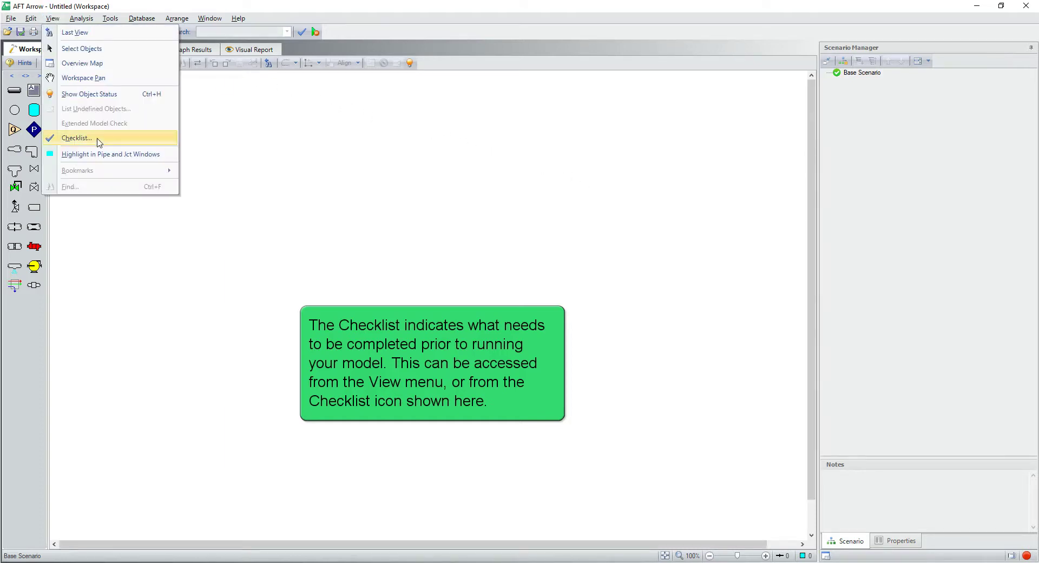
{"action": "left_click", "coordinate": [302, 35]}
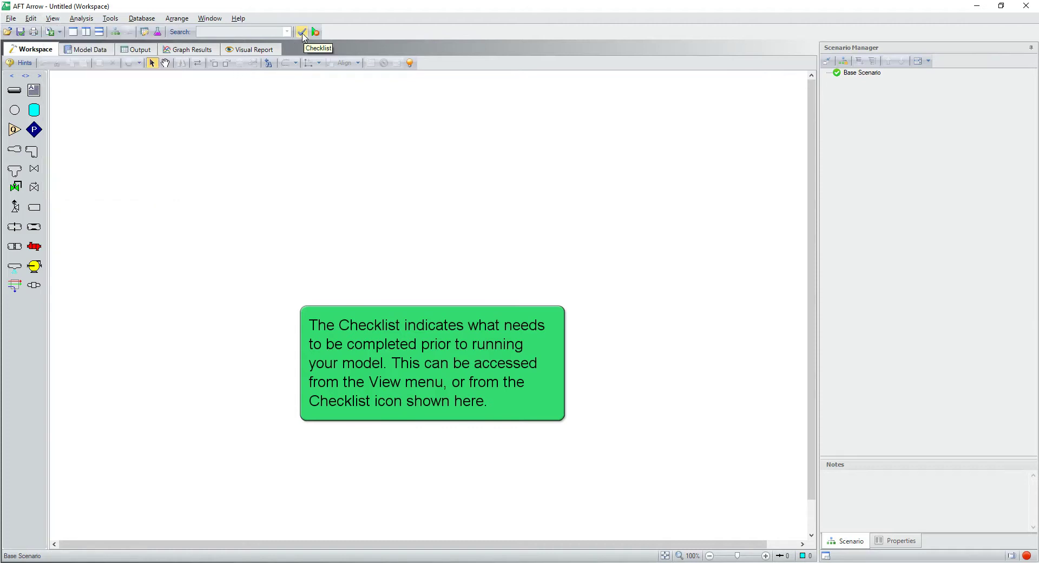
{"action": "left_click", "coordinate": [302, 33]}
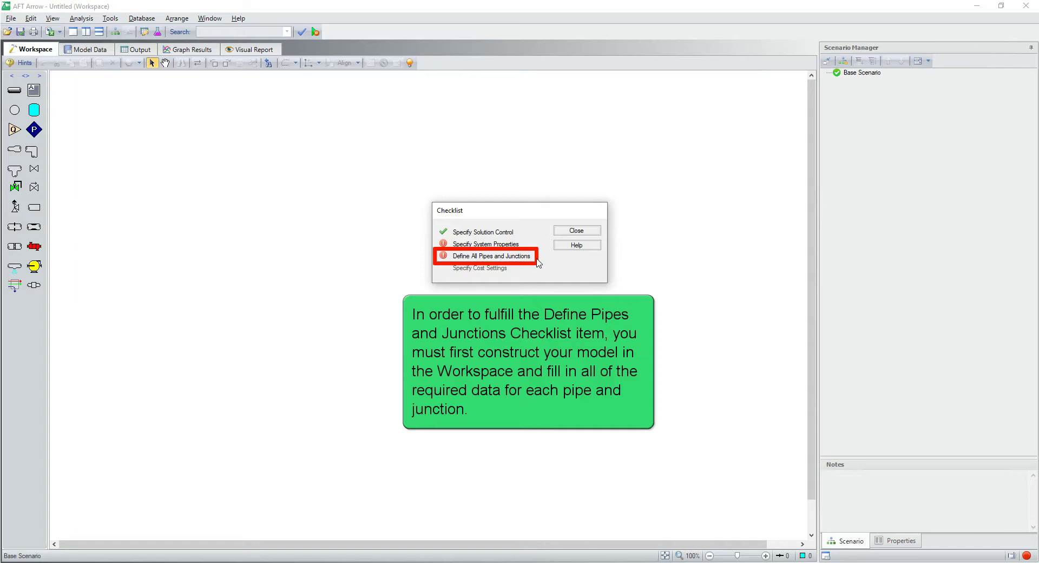
{"action": "left_click", "coordinate": [573, 232]}
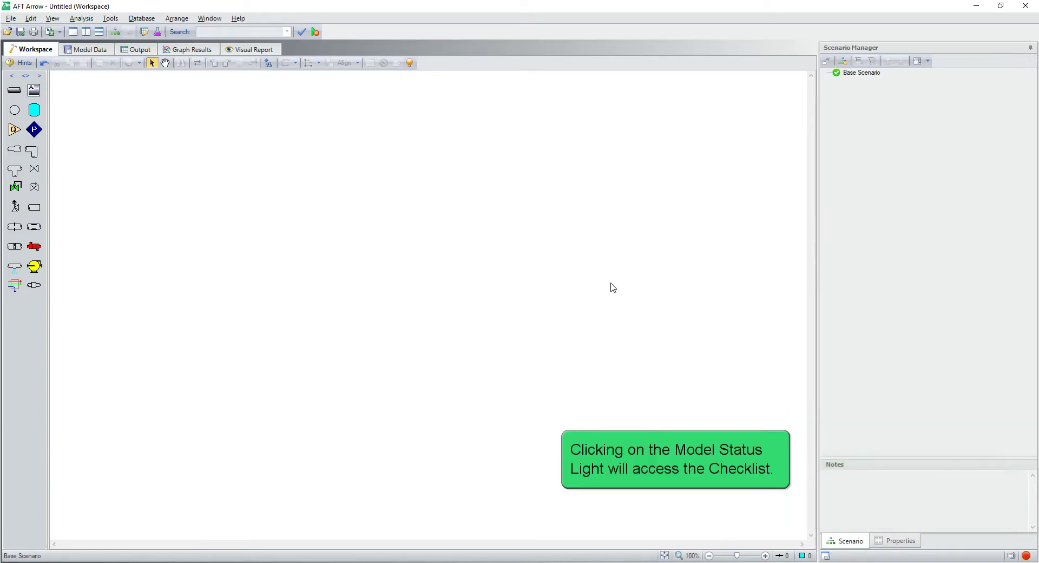
{"action": "left_click", "coordinate": [1028, 556]}
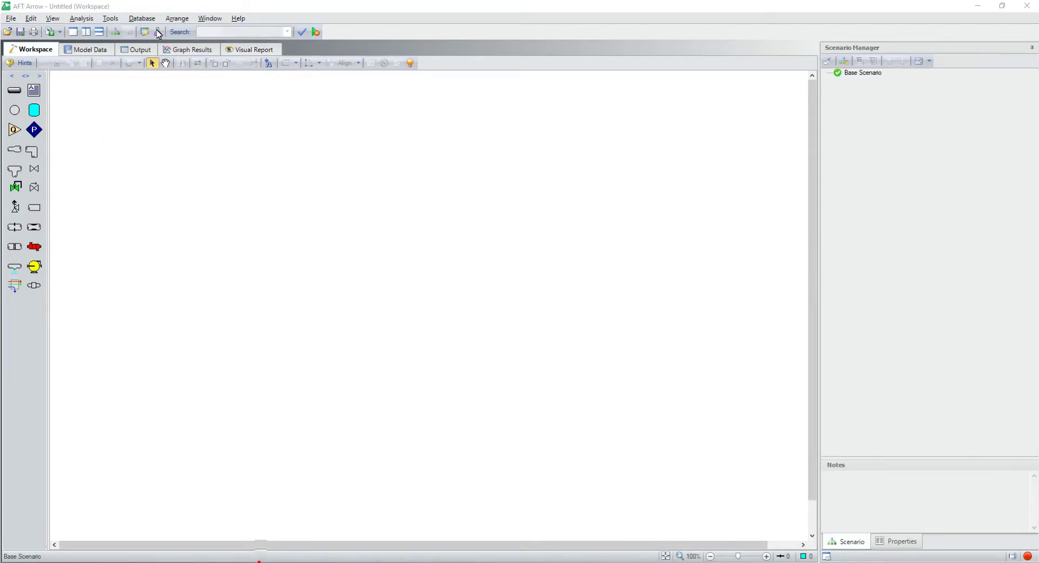
- Add Air from the AFT Standard fluids to the model in the System Properties and show the Checklist
{"action": "left_click", "coordinate": [158, 32]}
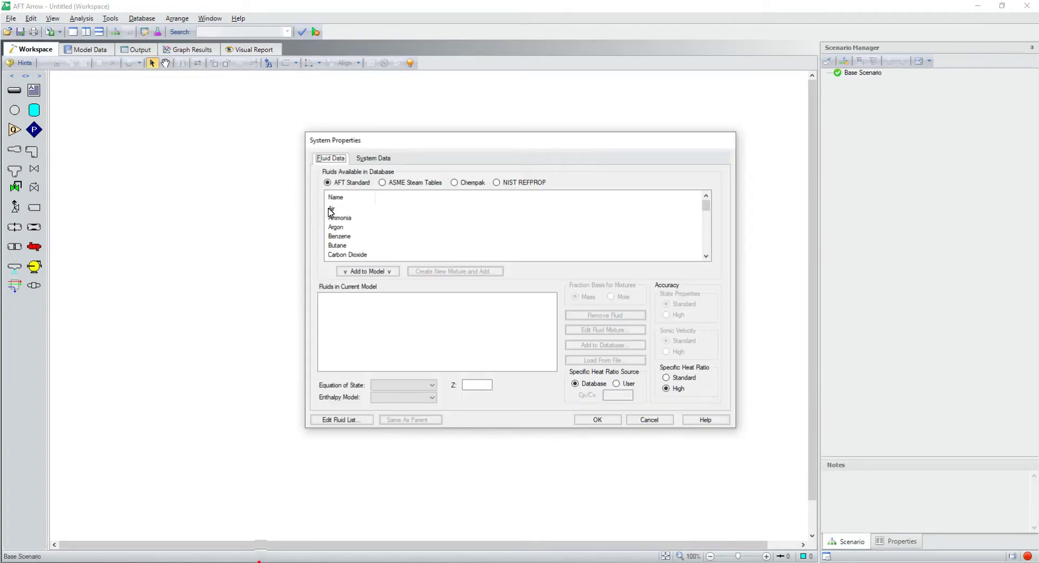
{"action": "left_click", "coordinate": [330, 208]}
{"action": "left_click", "coordinate": [372, 271]}
{"action": "left_click", "coordinate": [594, 420]}
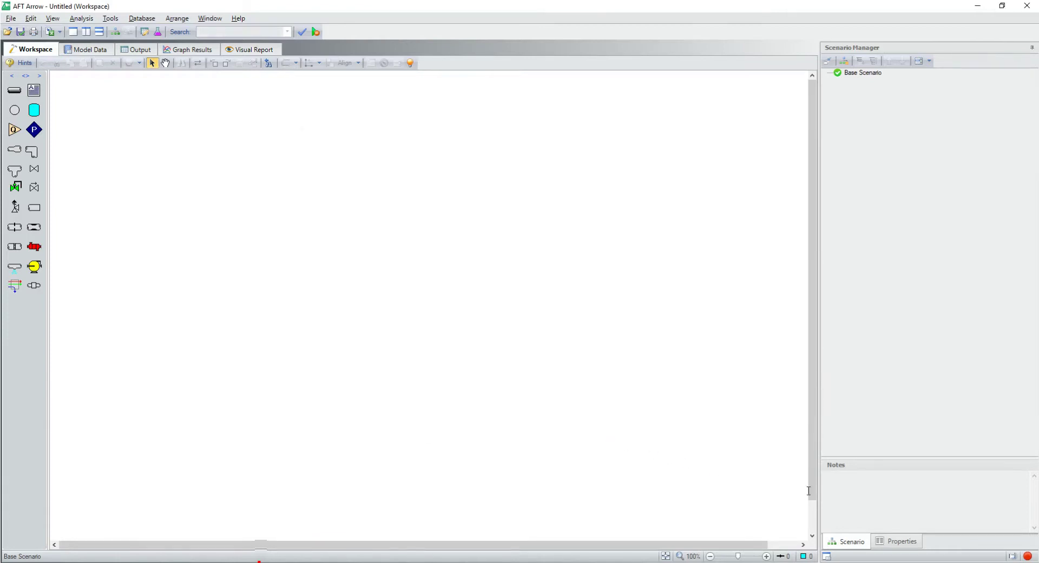
{"action": "left_click", "coordinate": [1026, 555]}
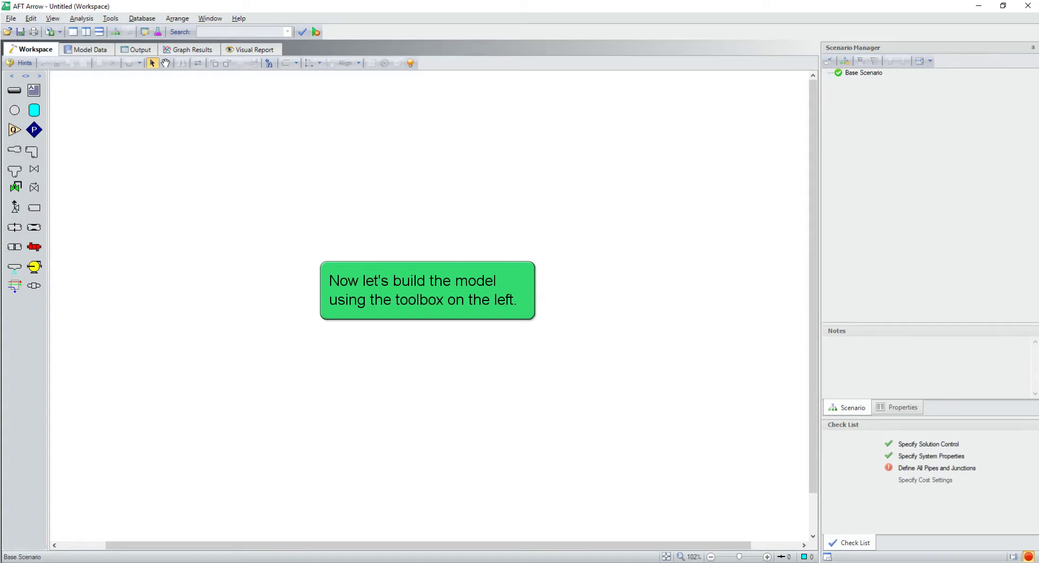
- Place a Tank, a Compressor/Fan and four Branch junctions in one evenly spaced horizontal row on the Workspace
{"action": "left_click_drag", "start_coordinate": [43, 113], "coordinate": [154, 141]}
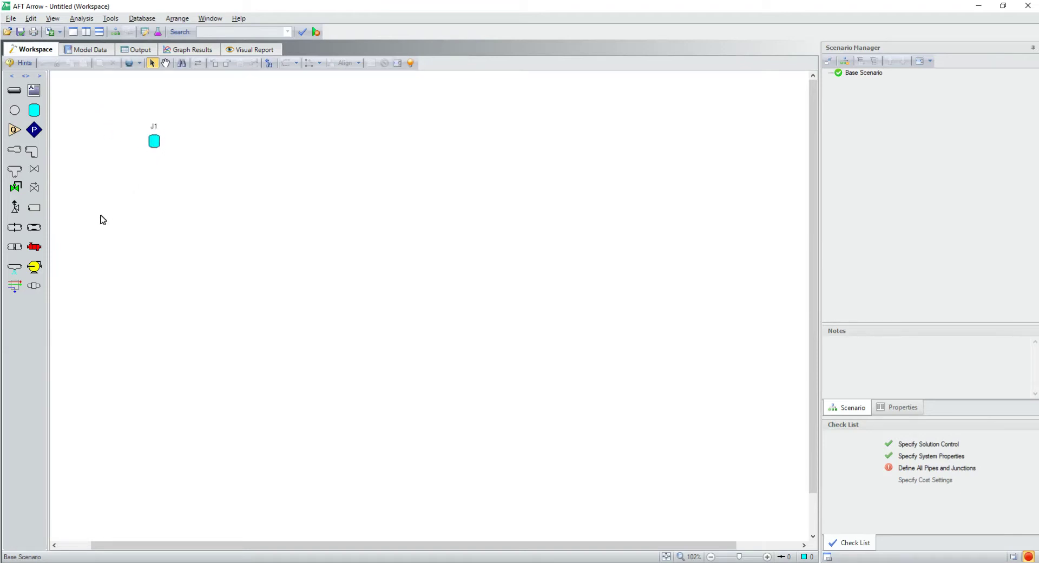
{"action": "left_click_drag", "start_coordinate": [34, 266], "coordinate": [225, 141]}
{"action": "left_click_drag", "start_coordinate": [15, 110], "coordinate": [294, 141]}
{"action": "left_click_drag", "start_coordinate": [14, 109], "coordinate": [366, 141]}
{"action": "left_click_drag", "start_coordinate": [15, 110], "coordinate": [442, 141]}
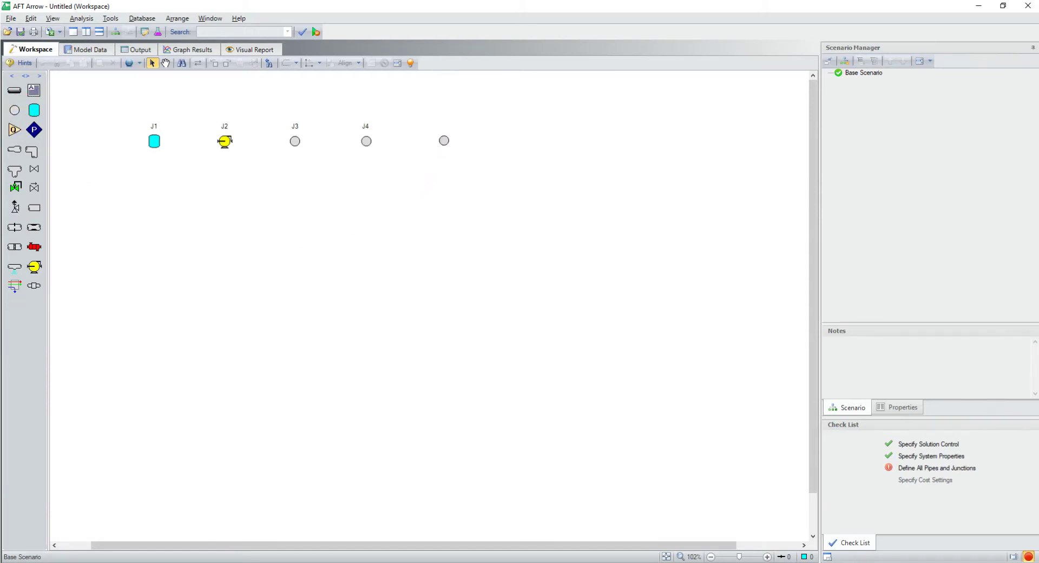
{"action": "left_click_drag", "start_coordinate": [16, 111], "coordinate": [501, 145]}
- Place four Valve junctions in a row, one directly below each of the four Branch junctions
{"action": "left_click_drag", "start_coordinate": [34, 168], "coordinate": [73, 205]}
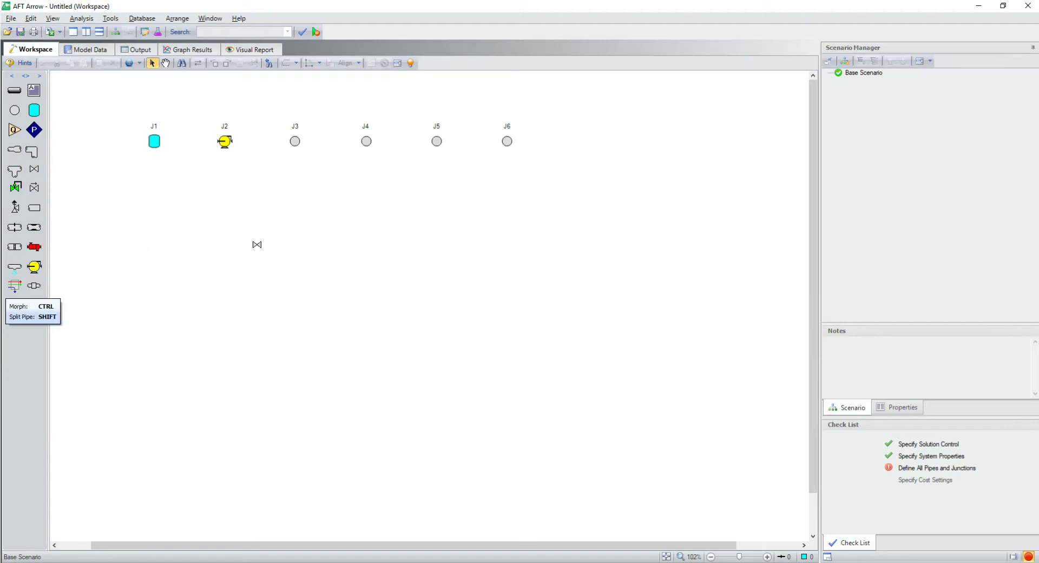
{"action": "left_click_drag", "start_coordinate": [299, 212], "coordinate": [297, 212]}
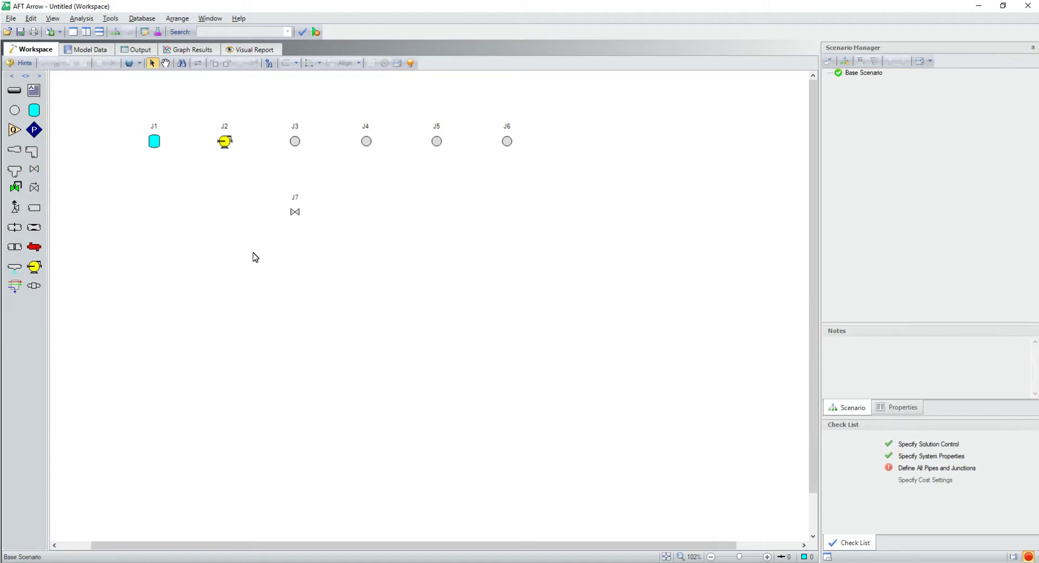
{"action": "left_click_drag", "start_coordinate": [35, 170], "coordinate": [367, 215]}
{"action": "left_click_drag", "start_coordinate": [34, 169], "coordinate": [169, 240]}
{"action": "left_click_drag", "start_coordinate": [373, 264], "coordinate": [441, 217]}
{"action": "left_click_drag", "start_coordinate": [36, 169], "coordinate": [507, 214]}
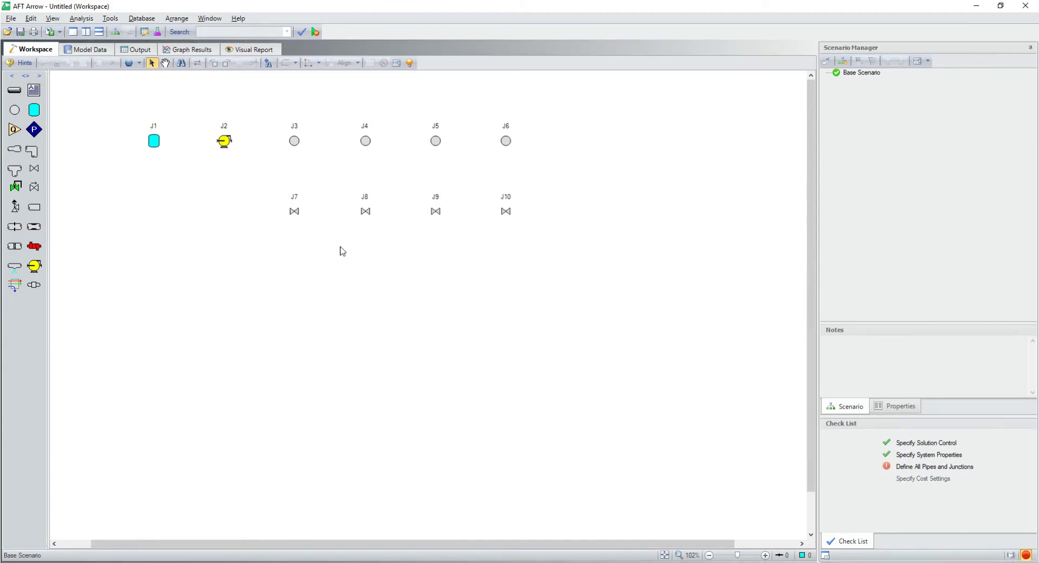
{"action": "mouse_move", "coordinate": [37, 273]}
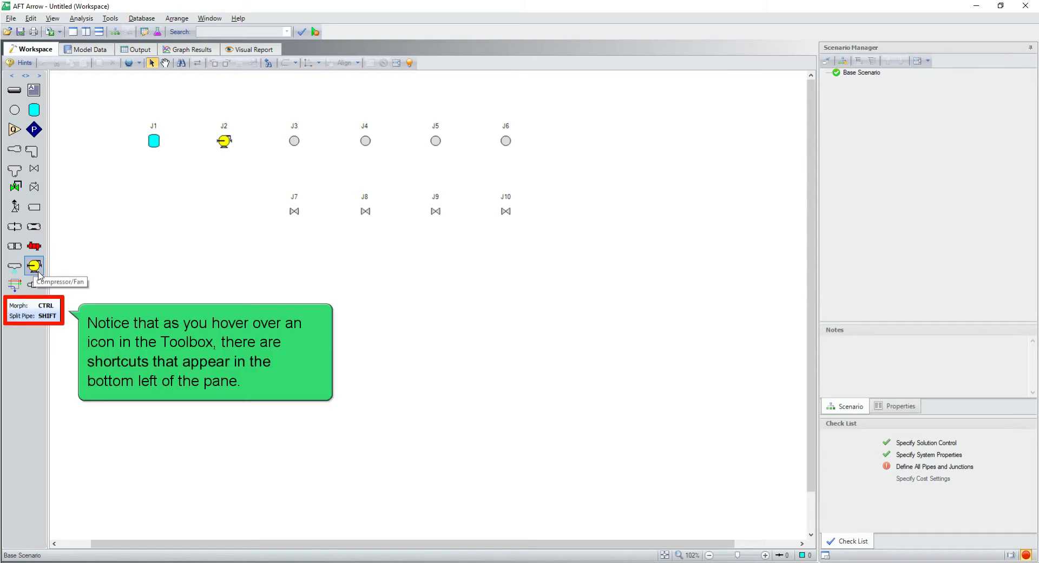
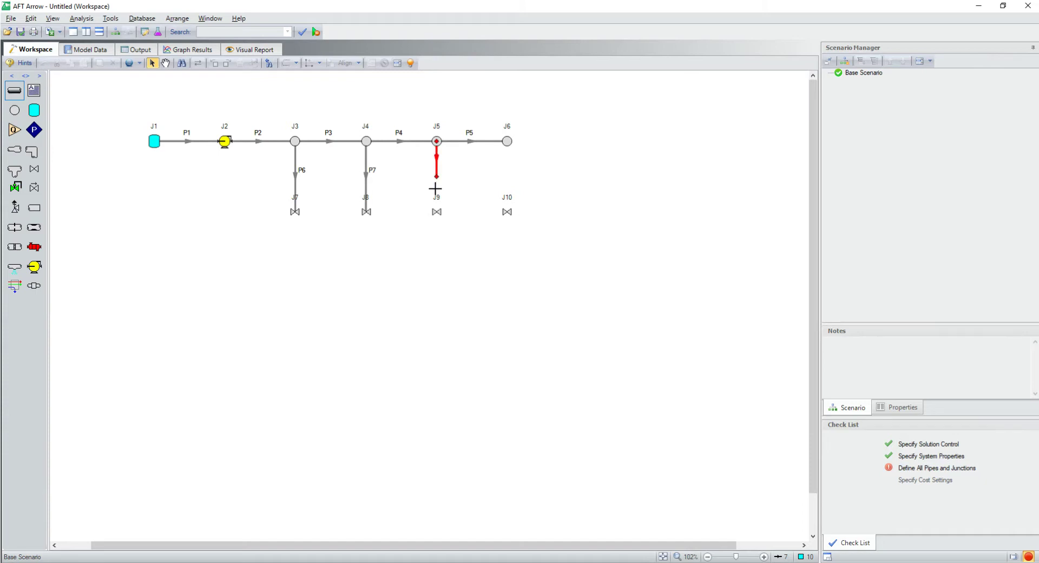
- Draw a vertical pipe from Branch junction J6 down to valve J10
{"action": "left_click_drag", "start_coordinate": [506, 141], "coordinate": [507, 210]}
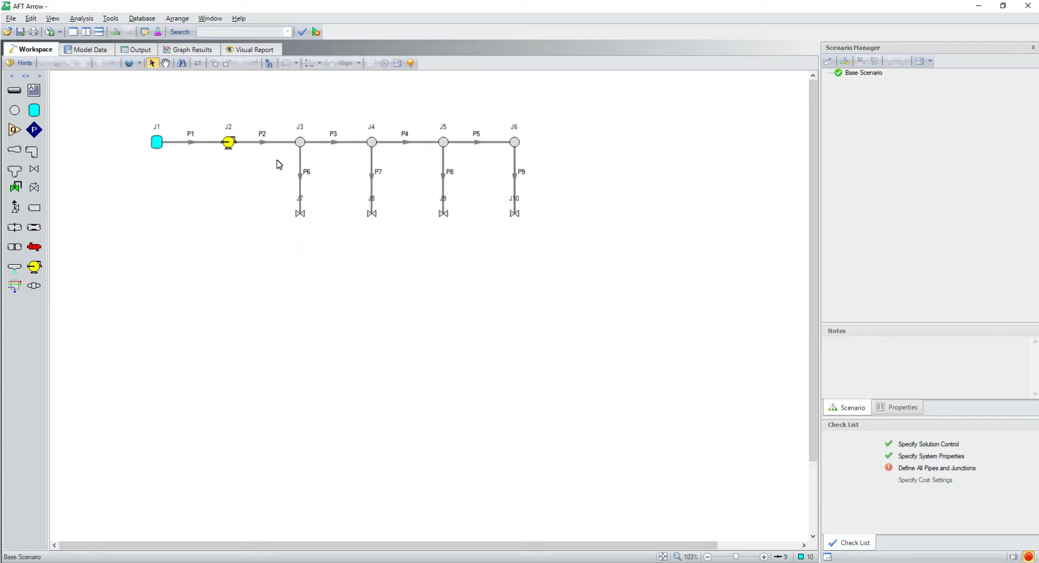
- Define pipe P2 as 2 inch Steel - ANSI pipe with a length of 8 meters
{"action": "left_click", "coordinate": [263, 145]}
{"action": "double_click", "coordinate": [263, 146]}
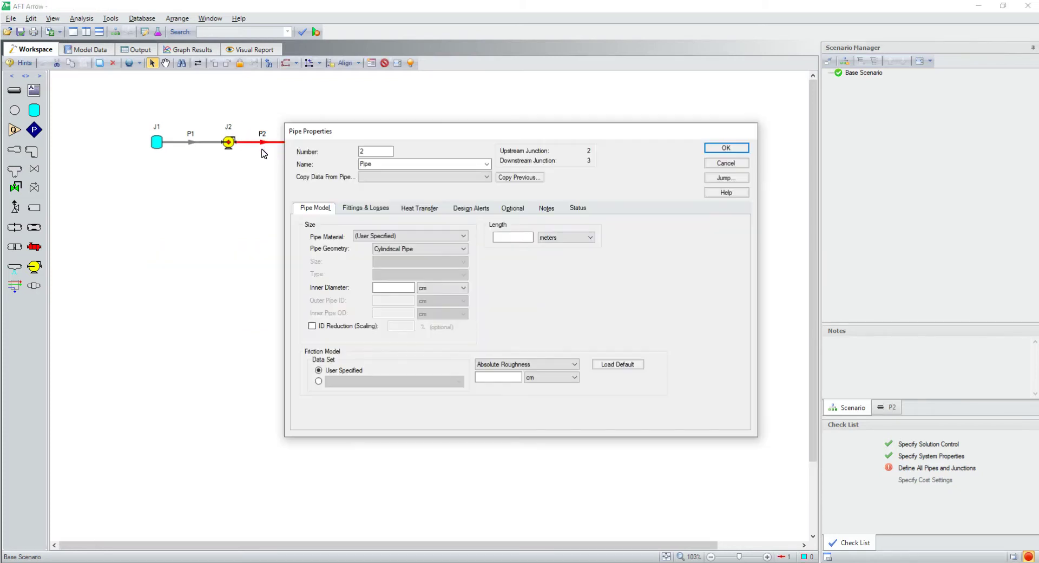
{"action": "left_click", "coordinate": [378, 237]}
{"action": "scroll", "coordinate": [381, 257], "scroll_direction": "down", "scroll_amount": 3}
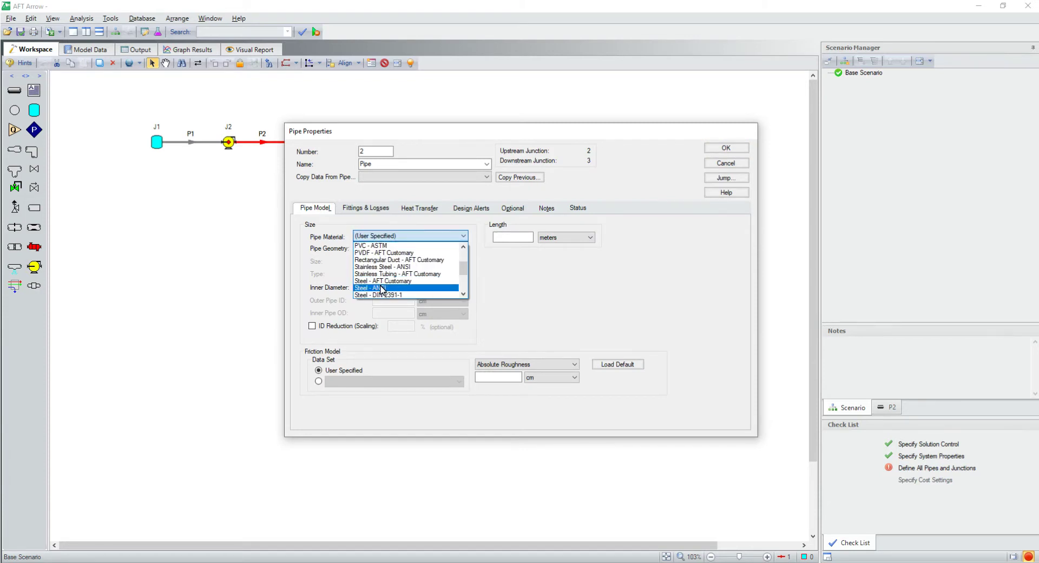
{"action": "left_click", "coordinate": [382, 288]}
{"action": "left_click", "coordinate": [398, 262]}
{"action": "scroll", "coordinate": [399, 269], "scroll_direction": "down", "scroll_amount": 1}
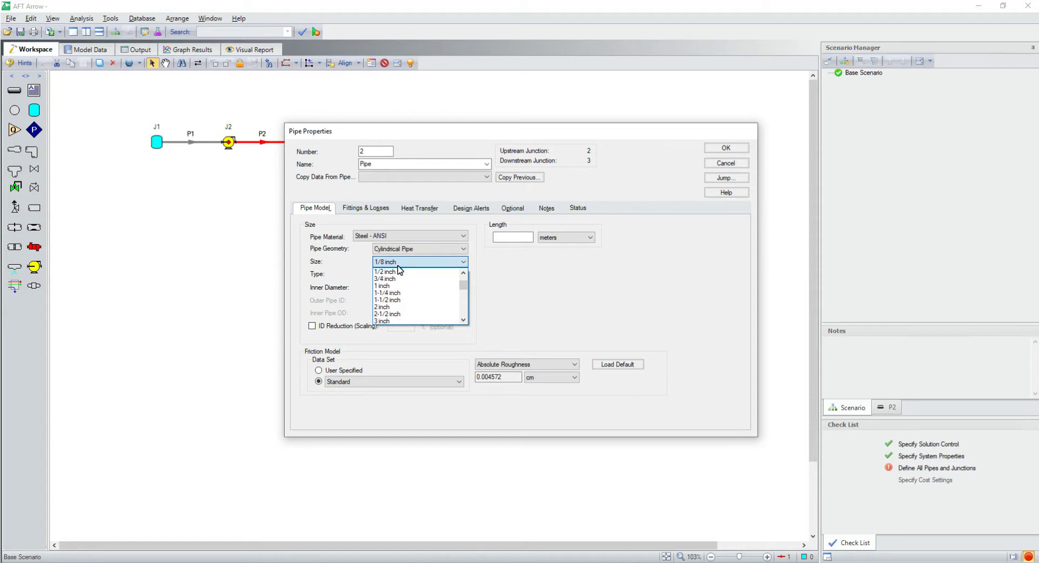
{"action": "left_click", "coordinate": [385, 306]}
{"action": "left_click", "coordinate": [502, 237]}
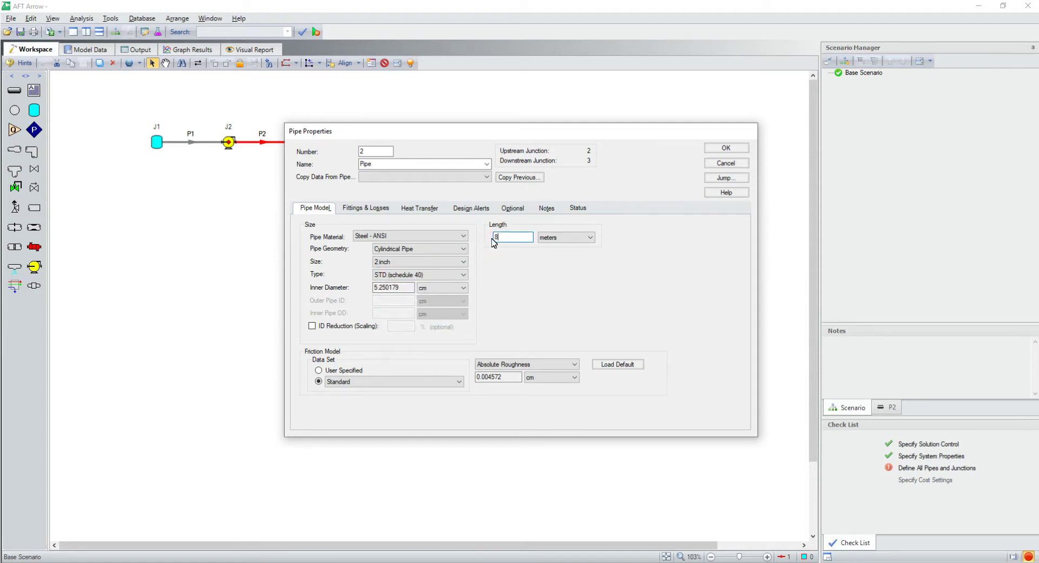
- Set pipe P2's heat transfer model to Convective Heat Transfer with an ambient temperature of 24 deg. C
{"action": "left_click", "coordinate": [434, 211]}
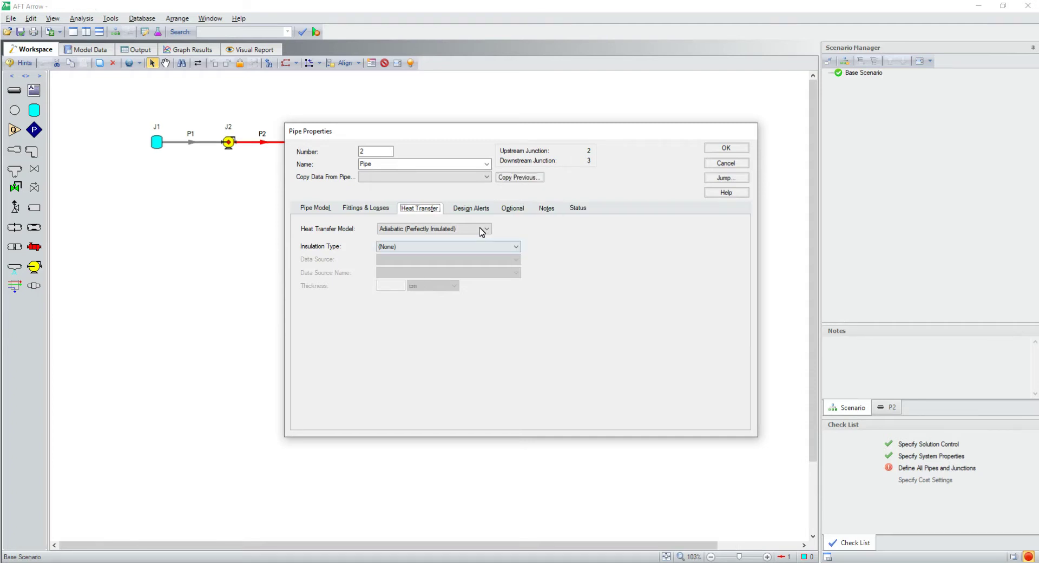
{"action": "left_click", "coordinate": [481, 230]}
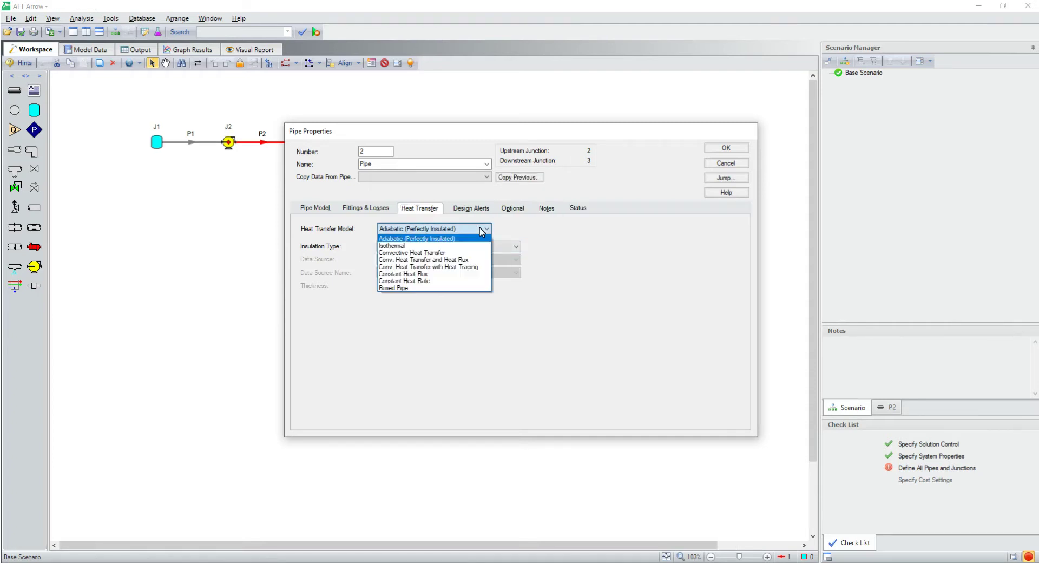
{"action": "left_click", "coordinate": [438, 254]}
{"action": "left_click", "coordinate": [580, 234]}
{"action": "type", "text": "24"}
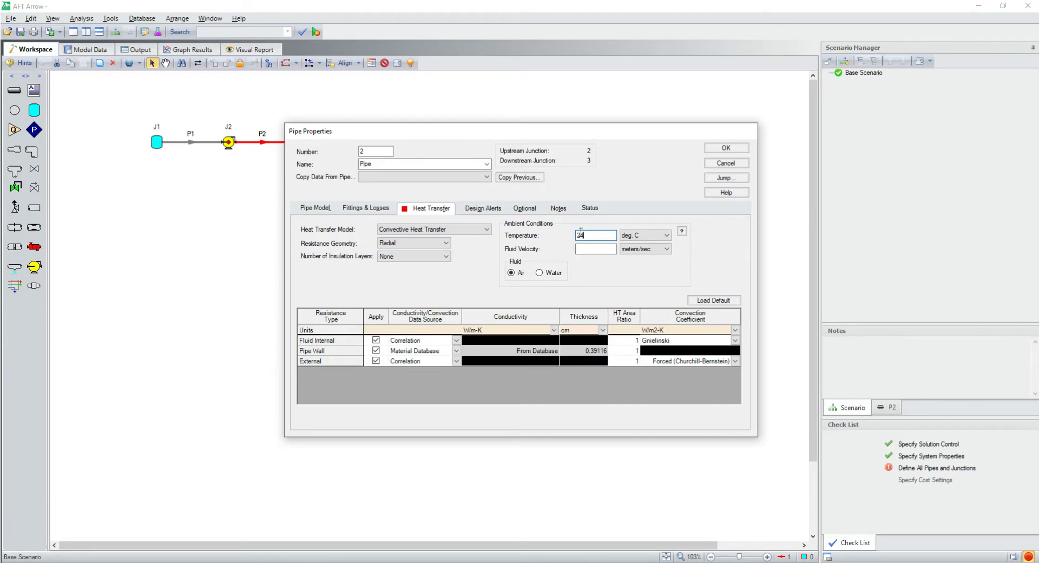
- Give pipe P2 a user-specified external convection coefficient of 5.7 W/m2-K and accept the pipe properties
{"action": "left_click", "coordinate": [456, 361]}
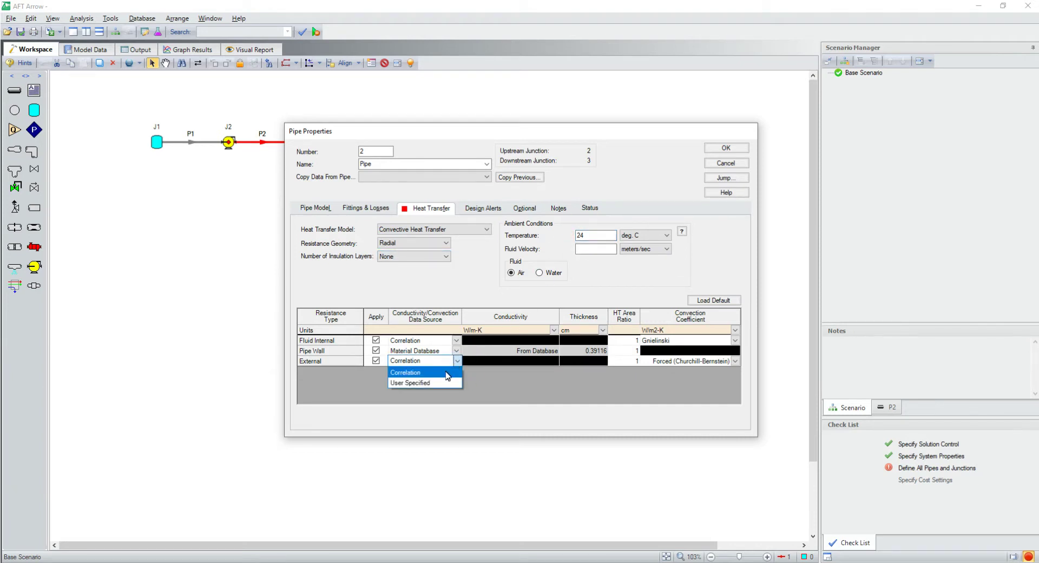
{"action": "left_click", "coordinate": [428, 386]}
{"action": "left_click", "coordinate": [662, 363]}
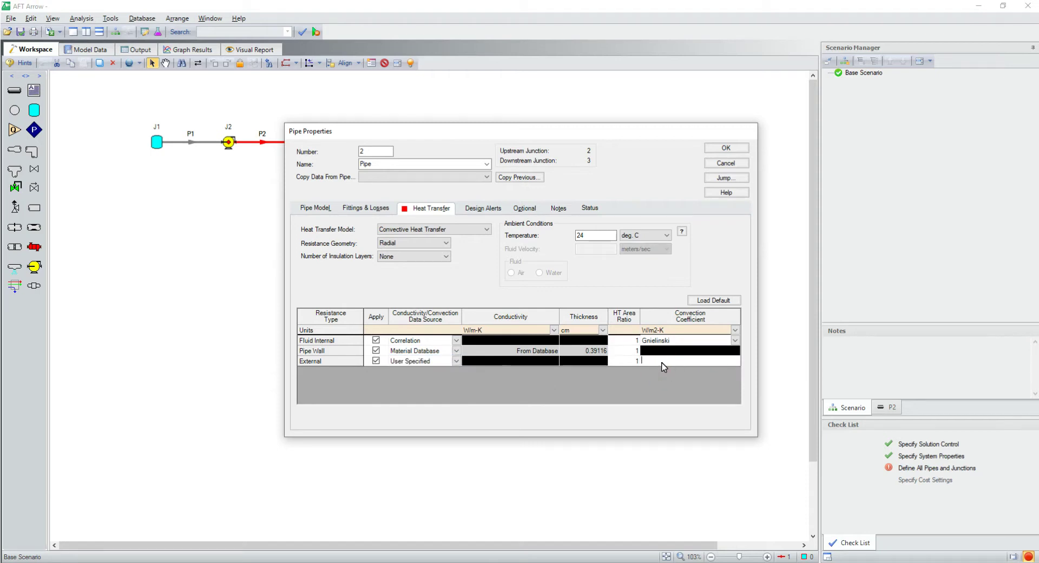
{"action": "type", "text": "5.7"}
{"action": "key", "text": "Return"}
{"action": "left_click", "coordinate": [716, 148]}
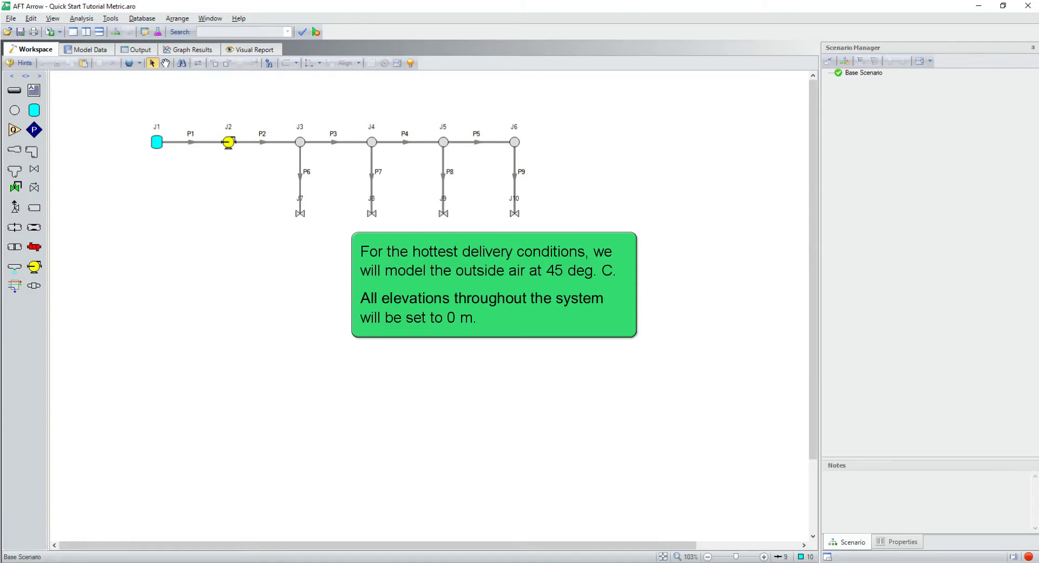
- Set the pressure of tank J1 to 101.3 kPa in its properties
{"action": "left_click", "coordinate": [156, 143]}
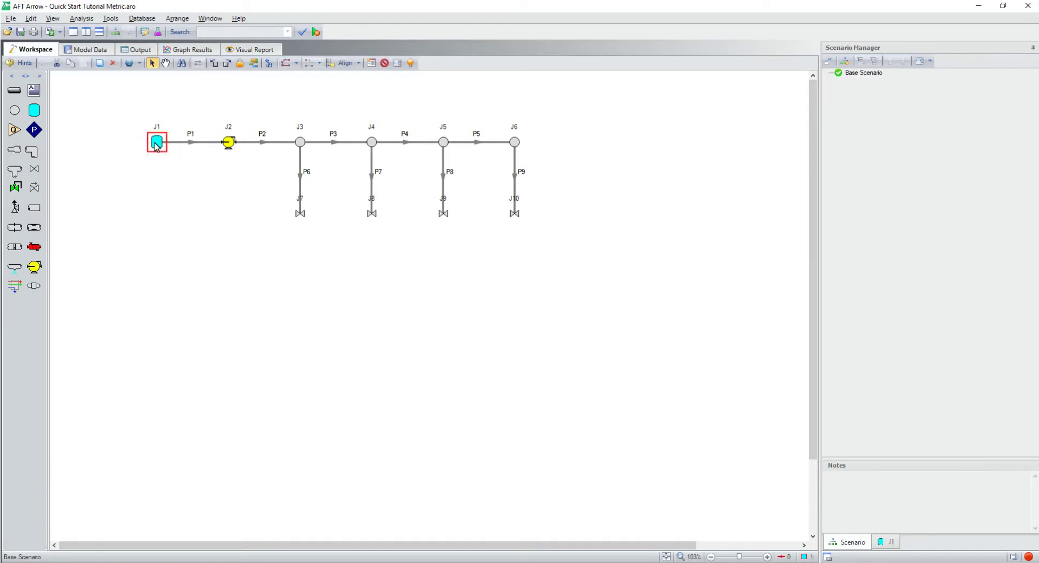
{"action": "double_click", "coordinate": [156, 144]}
{"action": "left_click", "coordinate": [261, 167]}
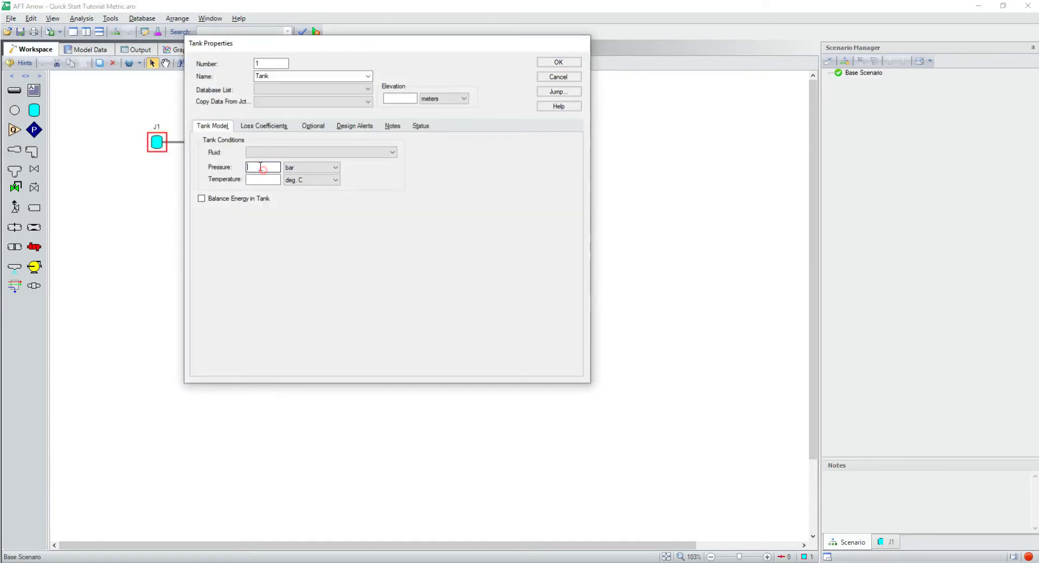
{"action": "type", "text": "101.3"}
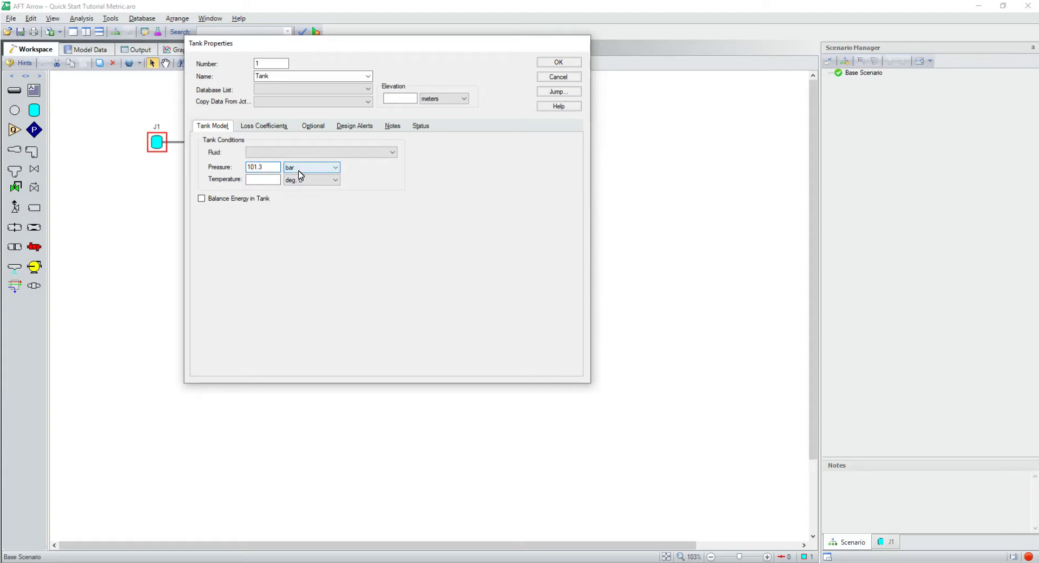
{"action": "left_click", "coordinate": [299, 170]}
{"action": "scroll", "coordinate": [301, 179], "scroll_direction": "down", "scroll_amount": 4}
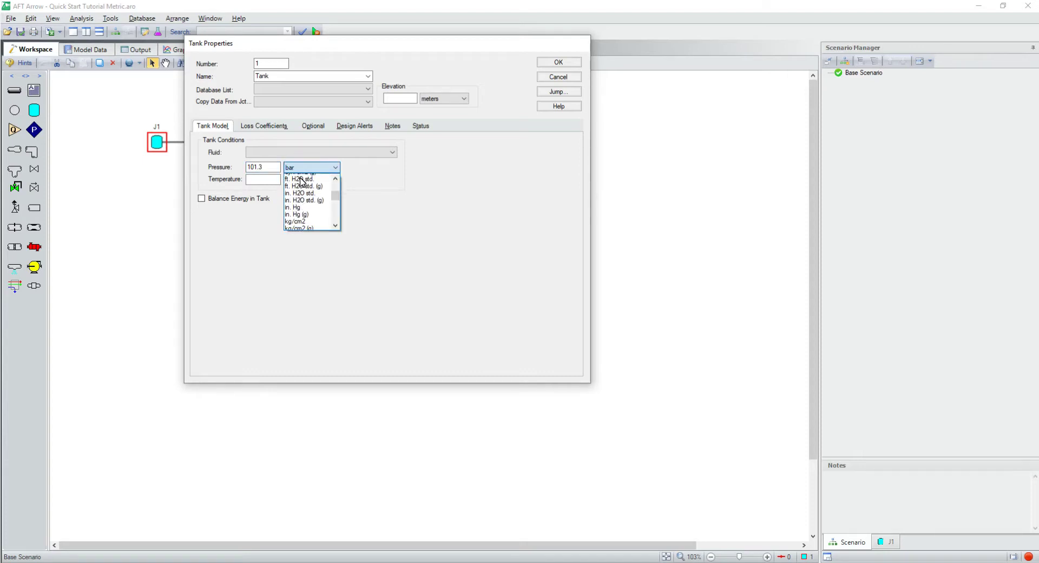
{"action": "left_click", "coordinate": [303, 215]}
- Set tank J1's temperature to 45 deg. C and its elevation to 0 meters, and accept the properties
{"action": "left_click", "coordinate": [269, 180]}
{"action": "type", "text": "45"}
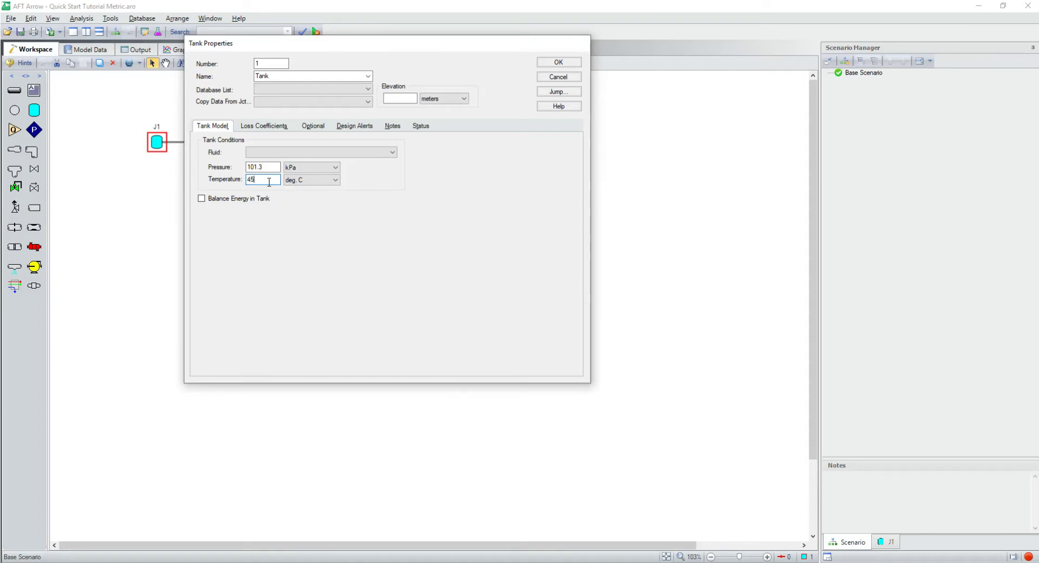
{"action": "left_click", "coordinate": [395, 99]}
{"action": "type", "text": "0"}
{"action": "left_click", "coordinate": [543, 63]}
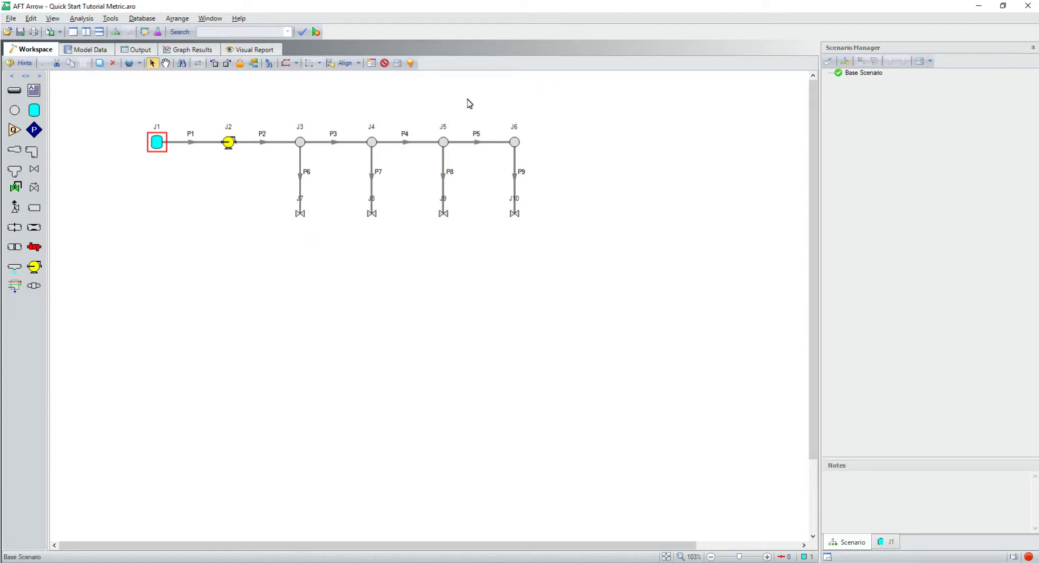
- Model J2 as a Centrifugal Compressor and enter mass flows of 0, 0.25 and 0.5 kg/sec in its curve data
{"action": "left_click", "coordinate": [234, 149]}
{"action": "double_click", "coordinate": [233, 150]}
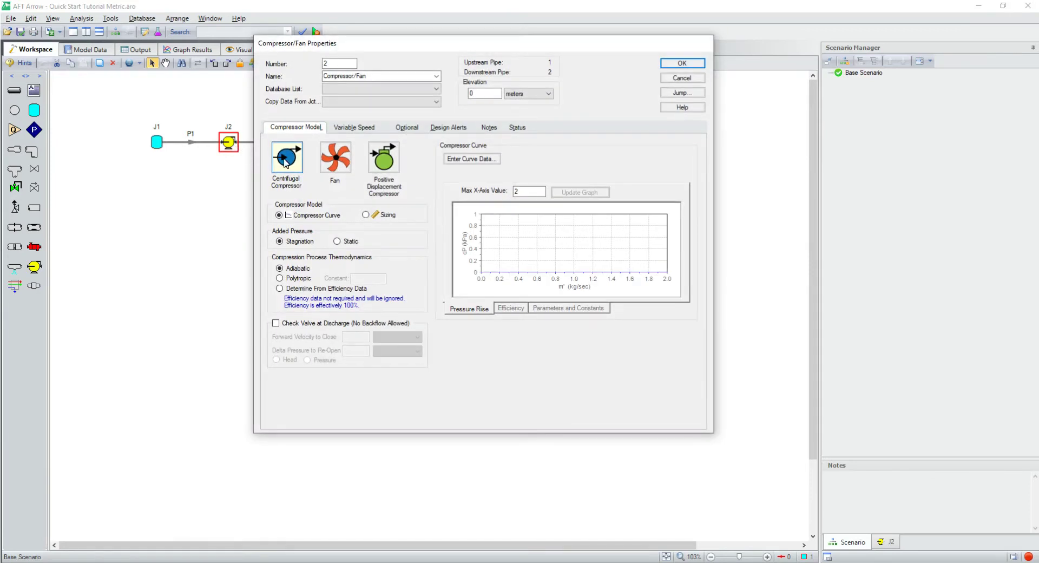
{"action": "left_click", "coordinate": [286, 163]}
{"action": "left_click", "coordinate": [469, 159]}
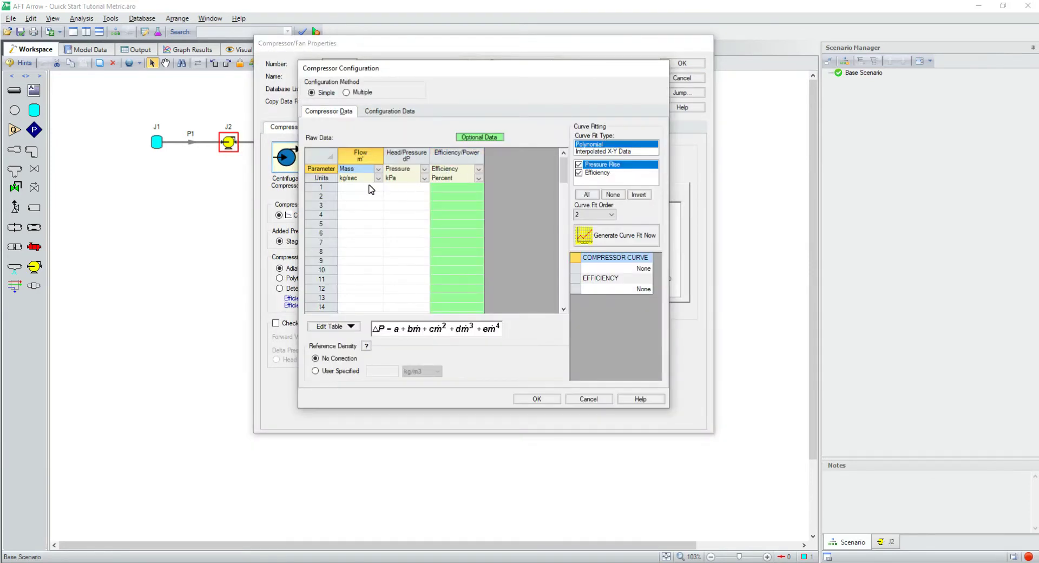
{"action": "left_click", "coordinate": [367, 189]}
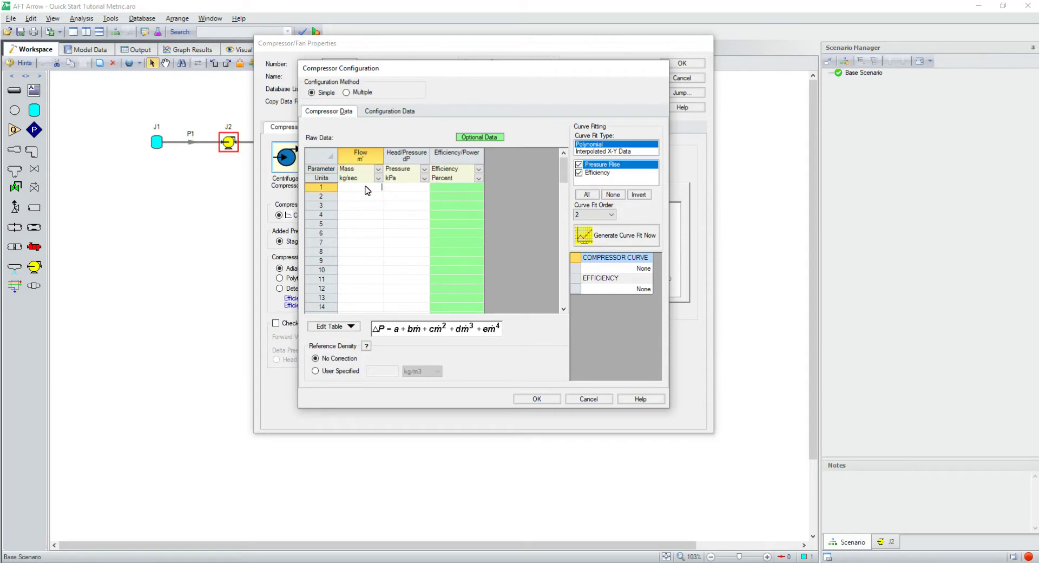
{"action": "key", "text": "Return"}
{"action": "type", "text": "0.25"}
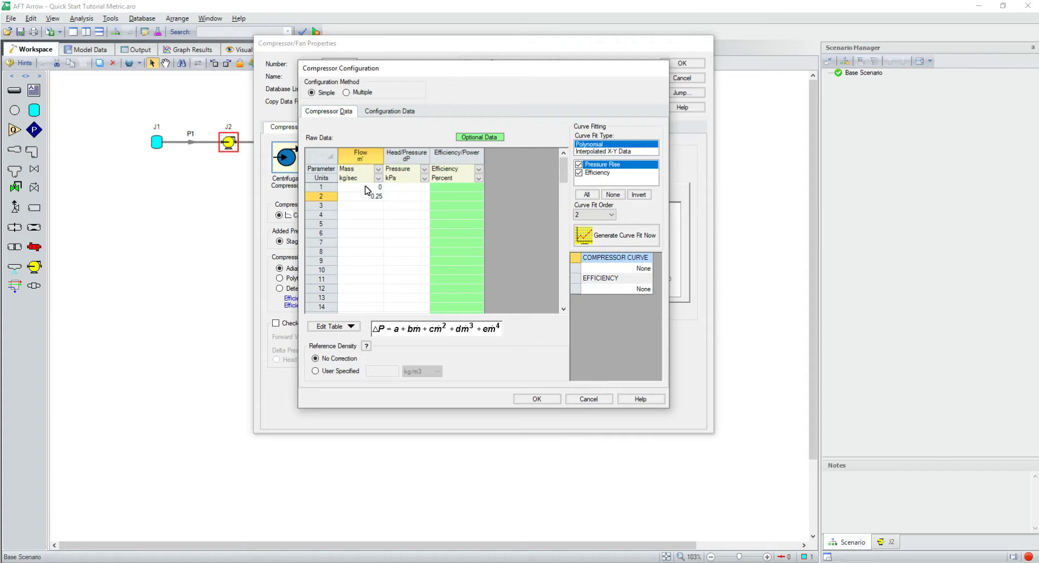
{"action": "key", "text": "Return"}
{"action": "type", "text": "0.5"}
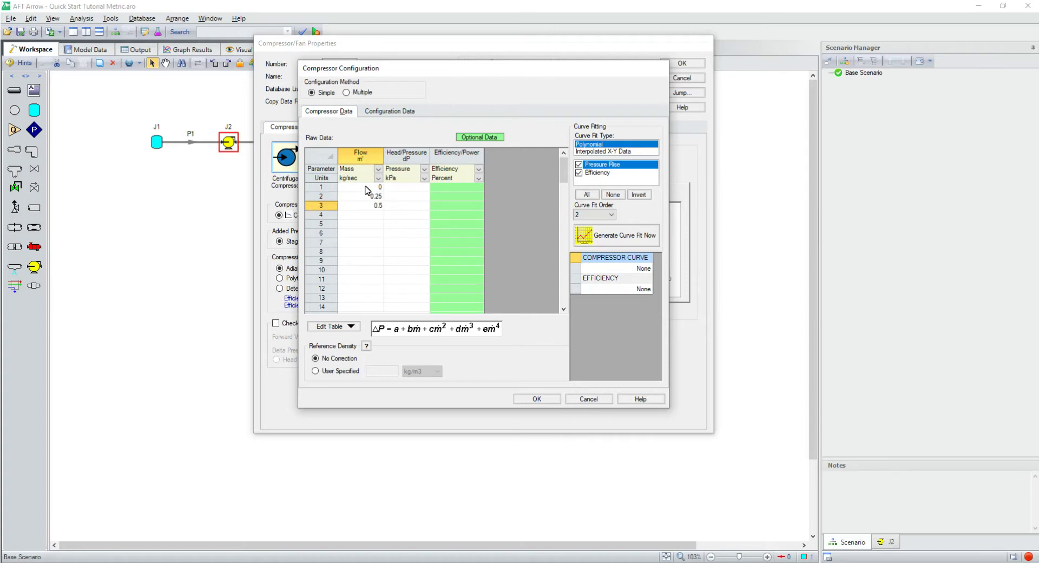
- Enter compressor pressure rises of 83, 69 and 41 kPa for the three flow points
{"action": "left_click", "coordinate": [403, 188]}
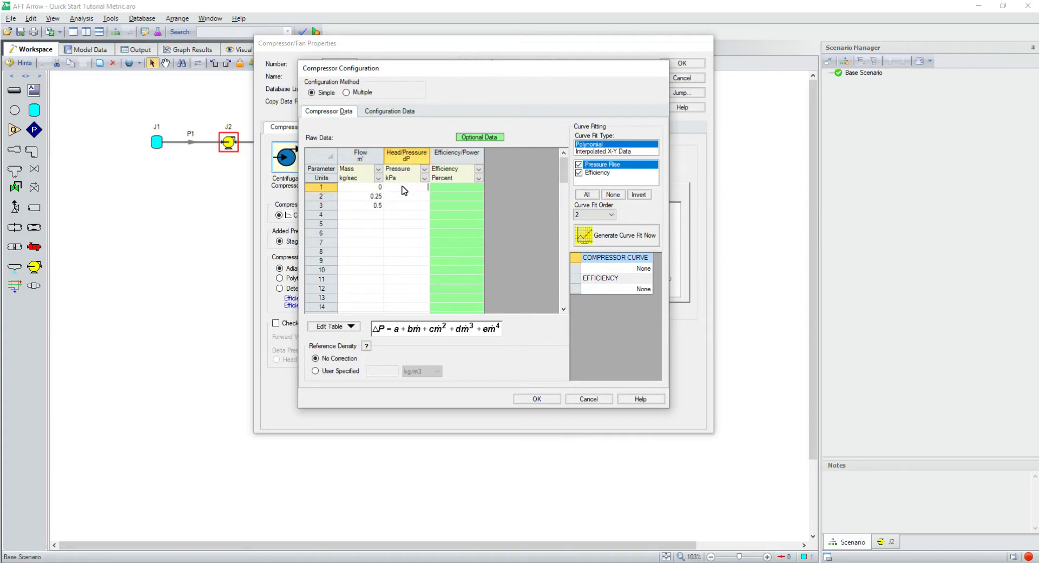
{"action": "type", "text": "83"}
{"action": "key", "text": "Return"}
{"action": "type", "text": "69"}
{"action": "key", "text": "Return"}
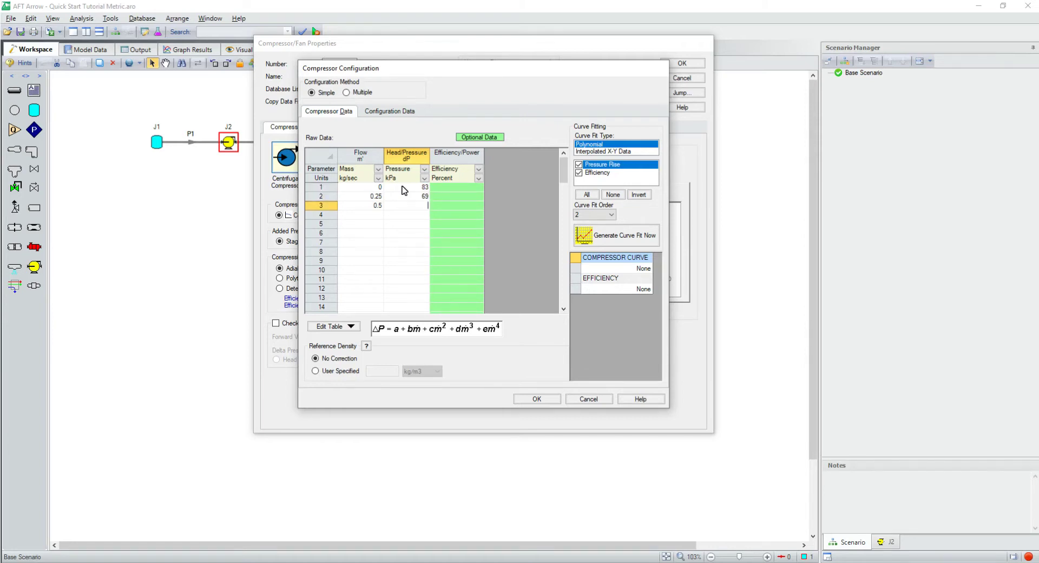
{"action": "type", "text": "41"}
- Enter an efficiency of 80 percent for each of the three compressor curve points
{"action": "left_click", "coordinate": [443, 186]}
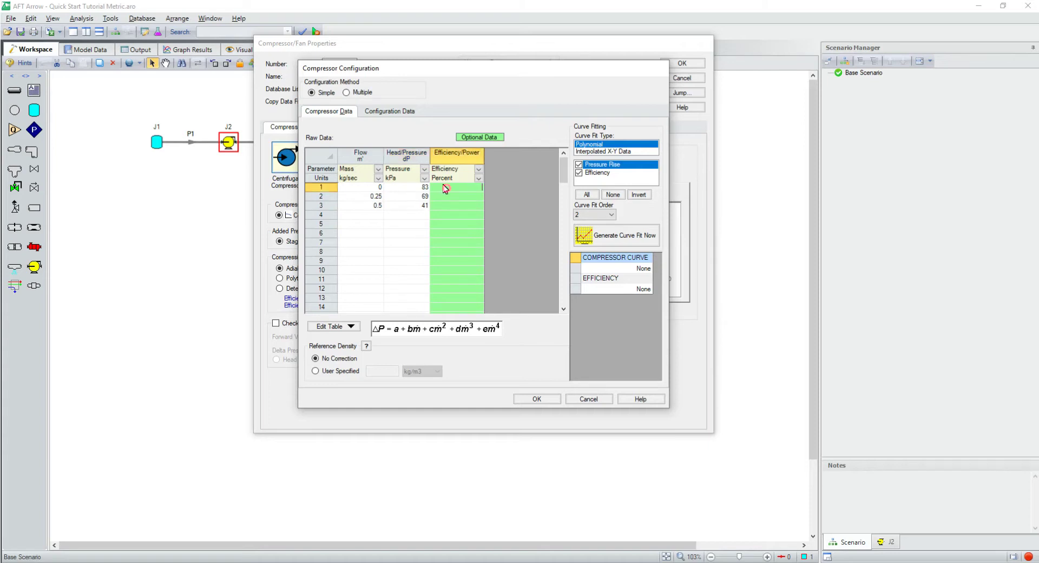
{"action": "type", "text": "80"}
{"action": "key", "text": "Return"}
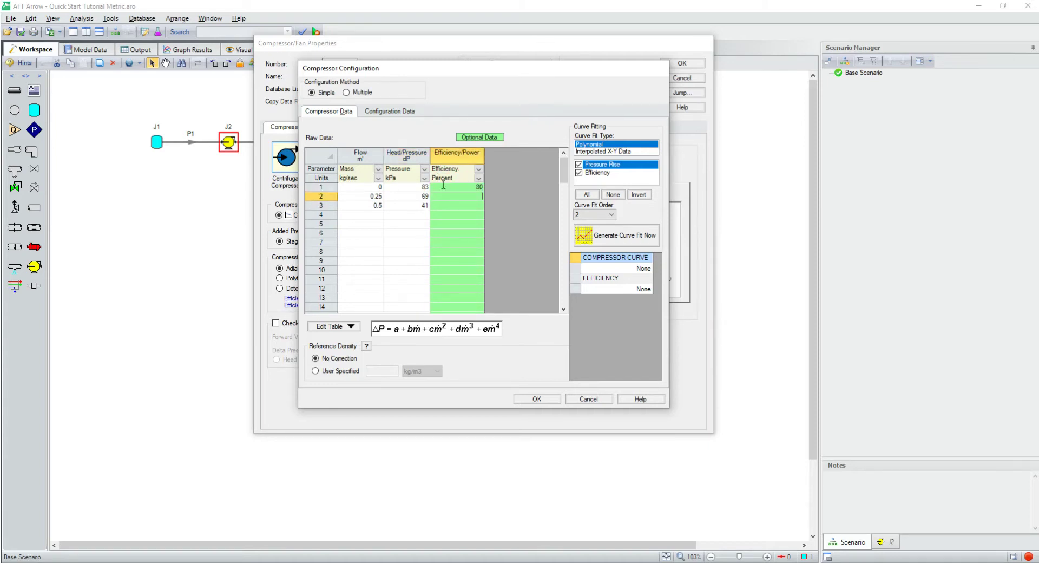
{"action": "type", "text": "80"}
{"action": "key", "text": "Return"}
{"action": "type", "text": "80"}
- Generate the compressor curve fit, set the process thermodynamics to Determine From Efficiency Data, and close J2's properties
{"action": "left_click", "coordinate": [595, 238]}
{"action": "left_click", "coordinate": [535, 401]}
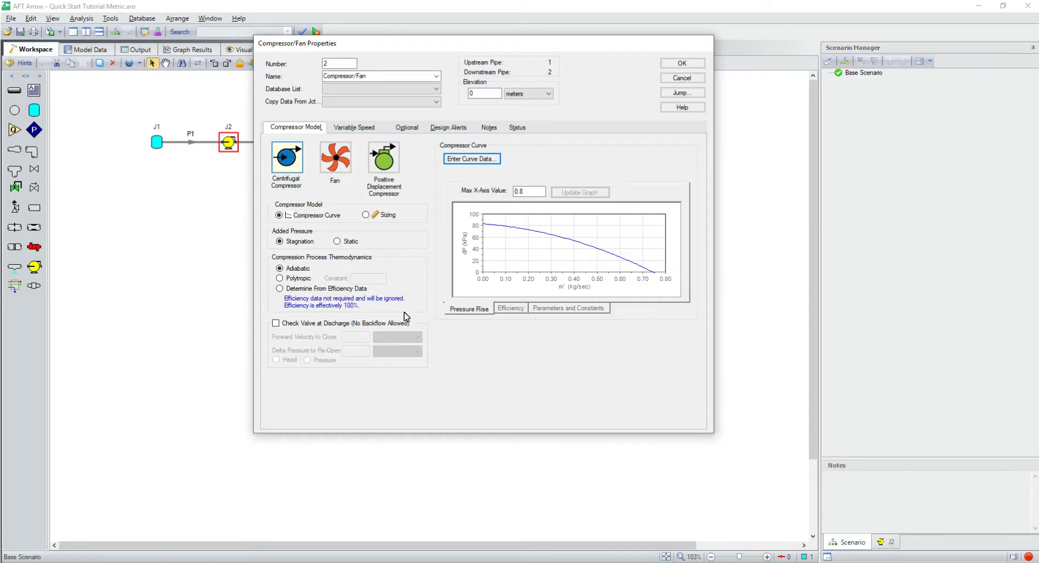
{"action": "left_click", "coordinate": [331, 288]}
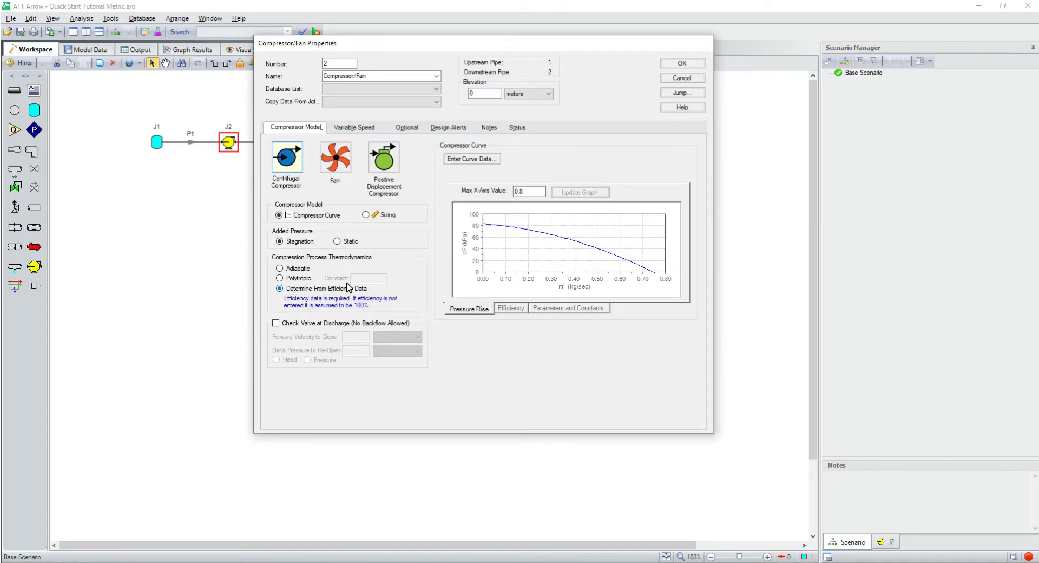
{"action": "left_click", "coordinate": [677, 77]}
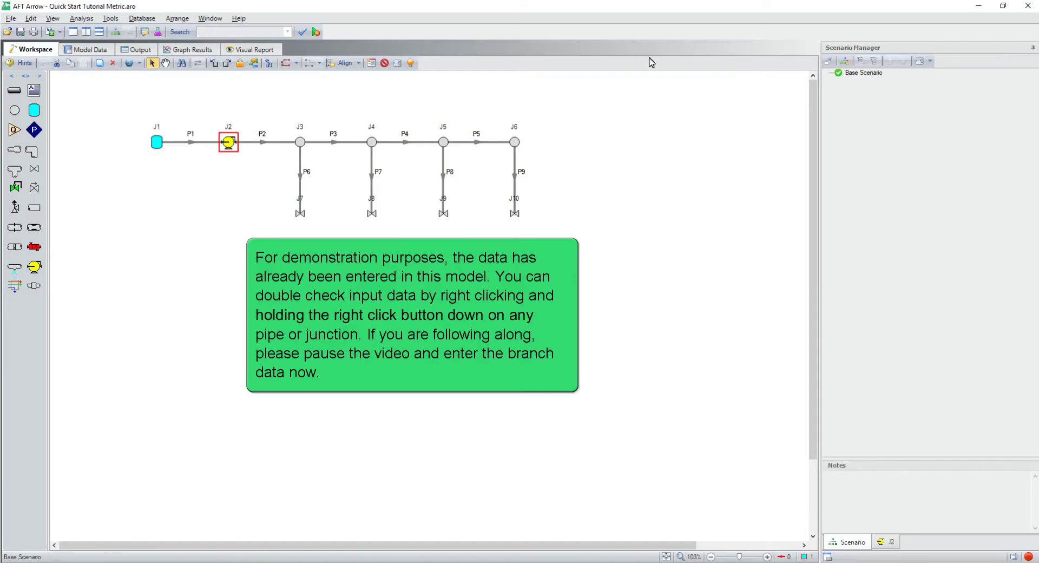
- Inspect the input data of pipe P2 and of branch junctions J3, J4, J5 and J6 on the Workspace
{"action": "right_click", "coordinate": [263, 143]}
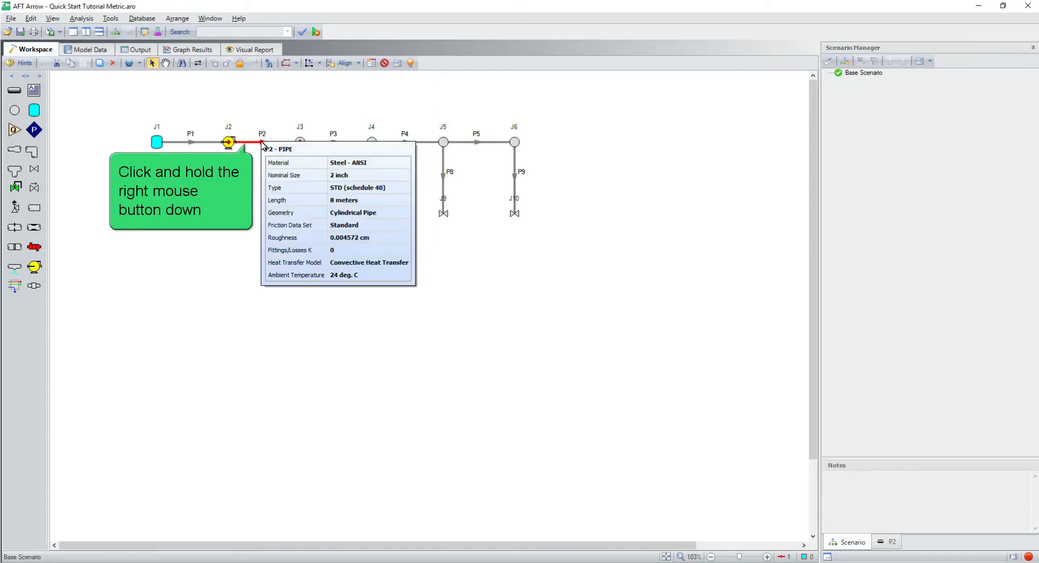
{"action": "left_click", "coordinate": [301, 144]}
{"action": "right_click", "coordinate": [302, 144]}
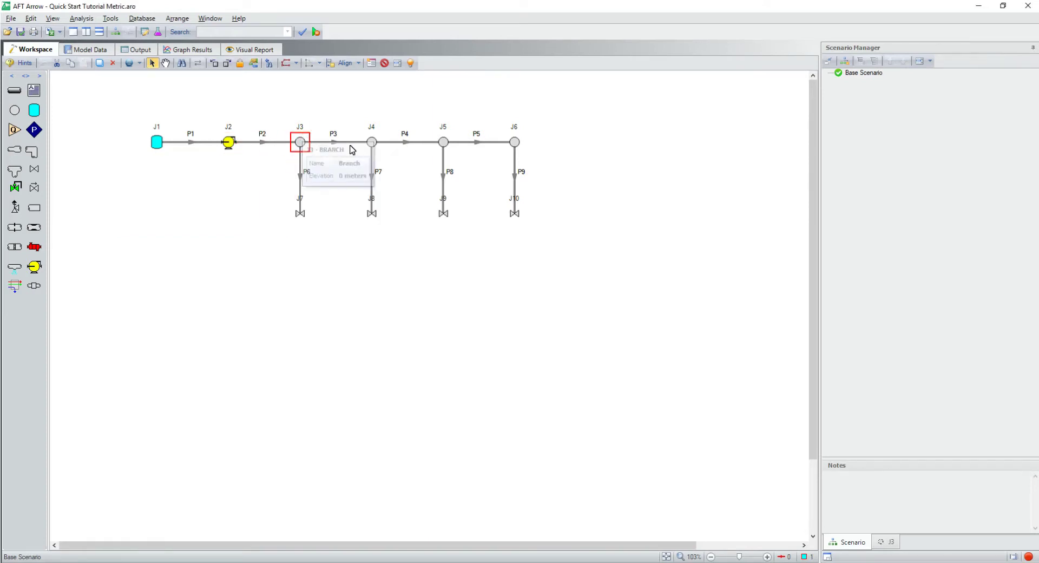
{"action": "right_click", "coordinate": [374, 143]}
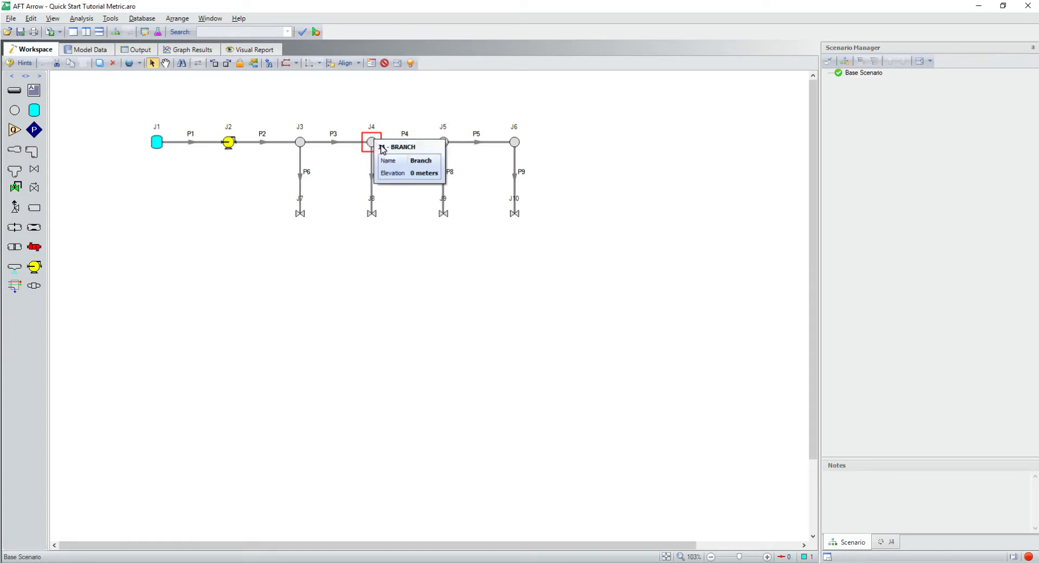
{"action": "right_click", "coordinate": [444, 144]}
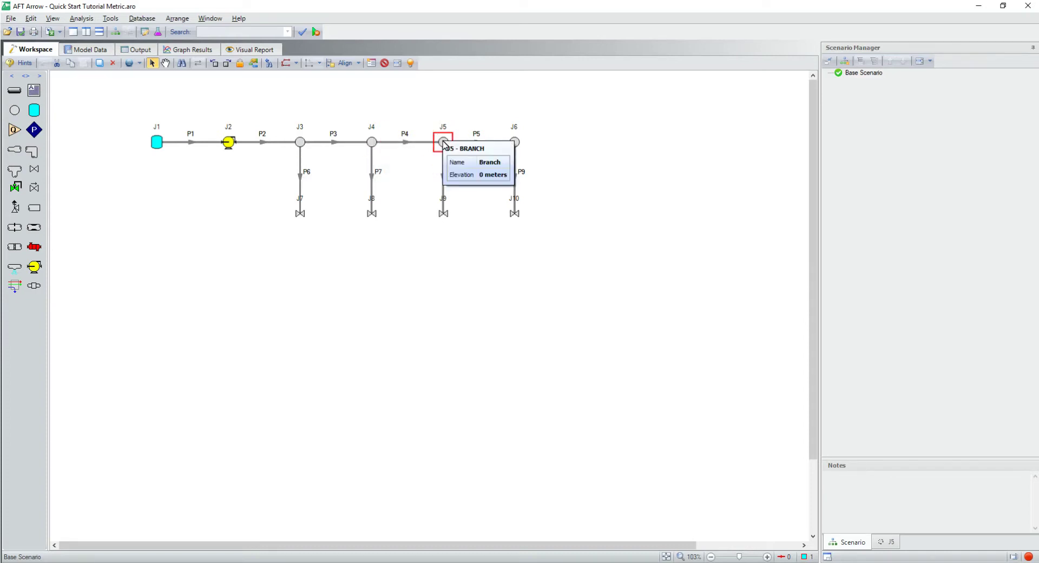
{"action": "right_click", "coordinate": [514, 144]}
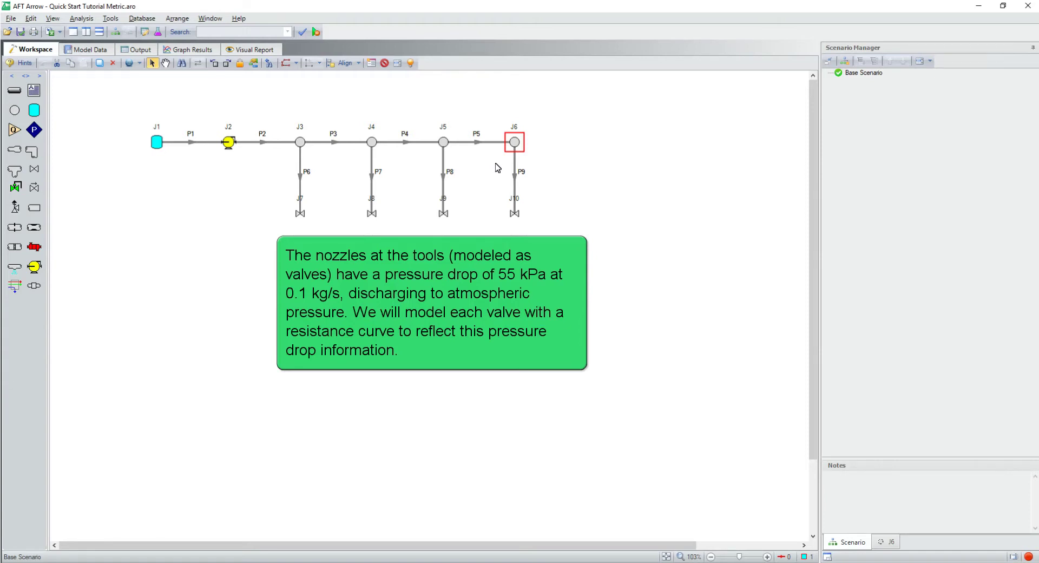
- Give valve J7 a resistance curve loss model with a data point of 55 kPa pressure loss at 0.1 kg/sec
{"action": "double_click", "coordinate": [300, 213]}
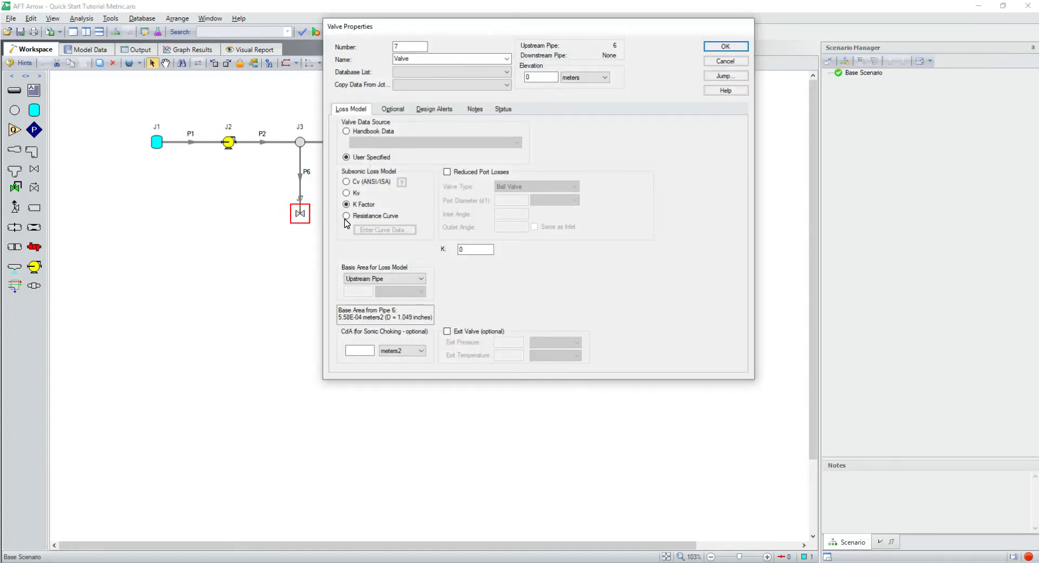
{"action": "left_click", "coordinate": [366, 215]}
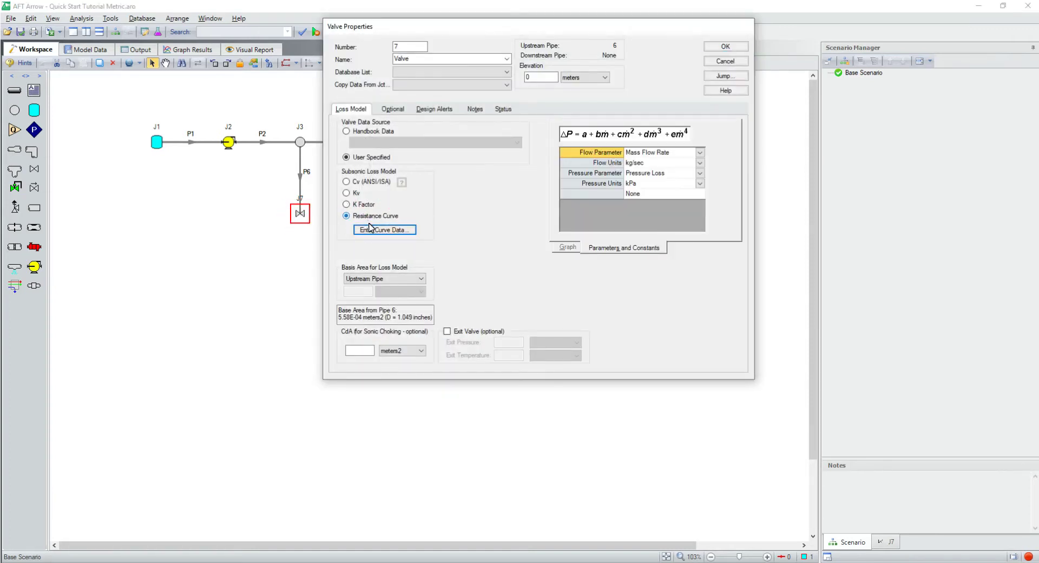
{"action": "left_click", "coordinate": [369, 227]}
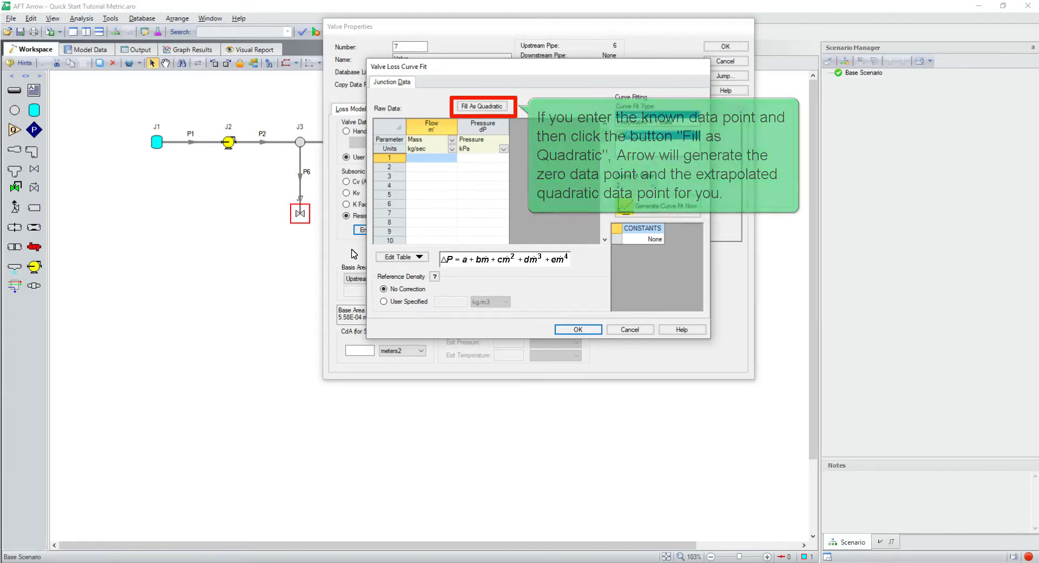
{"action": "left_click", "coordinate": [438, 158]}
{"action": "type", "text": "0.1"}
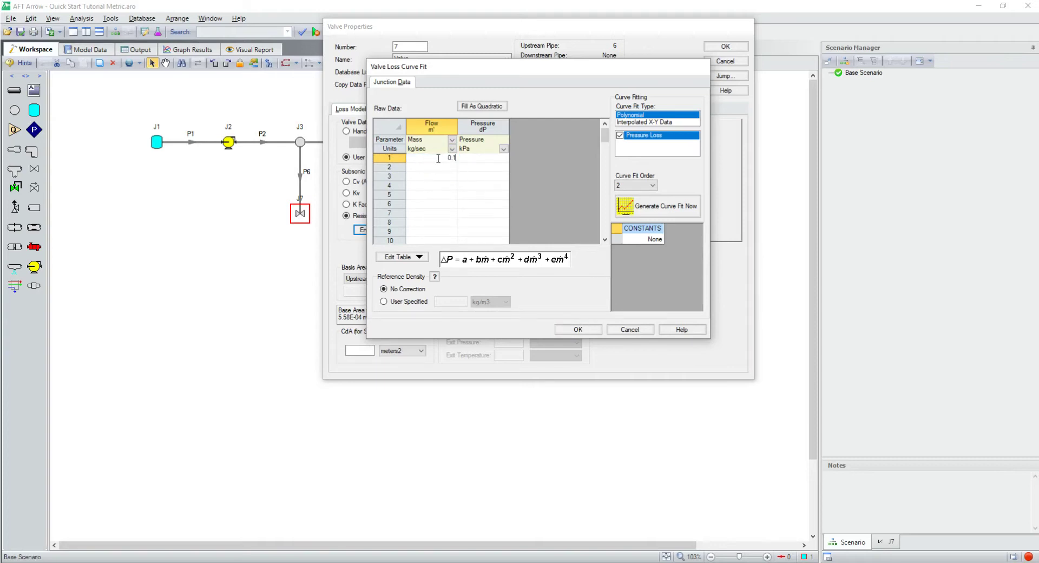
{"action": "left_click", "coordinate": [470, 157]}
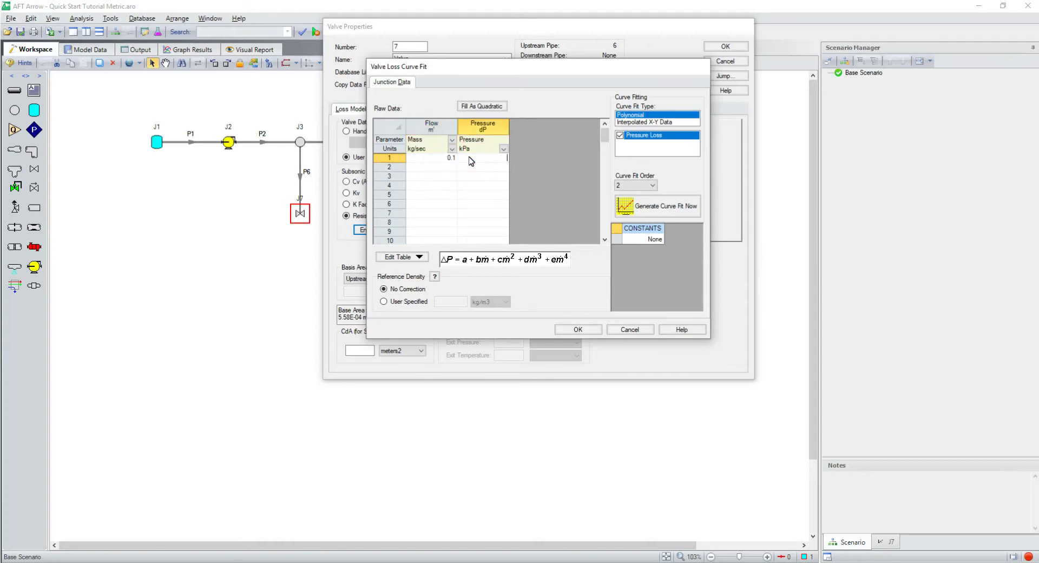
- Fill J7's loss data as quadratic and generate the second-order polynomial curve fit, then accept the curve
{"action": "left_click", "coordinate": [488, 107]}
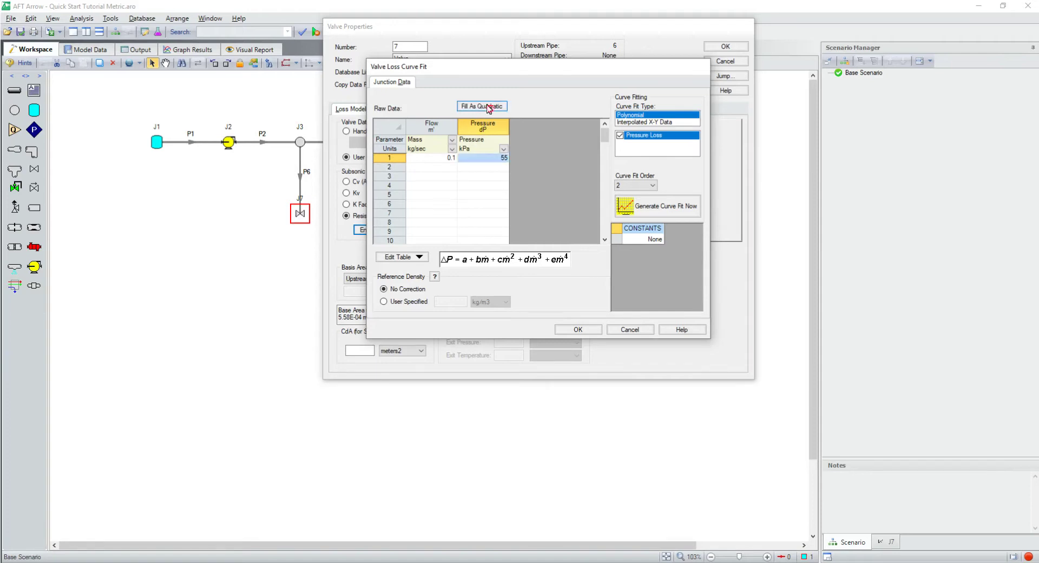
{"action": "left_click", "coordinate": [630, 211]}
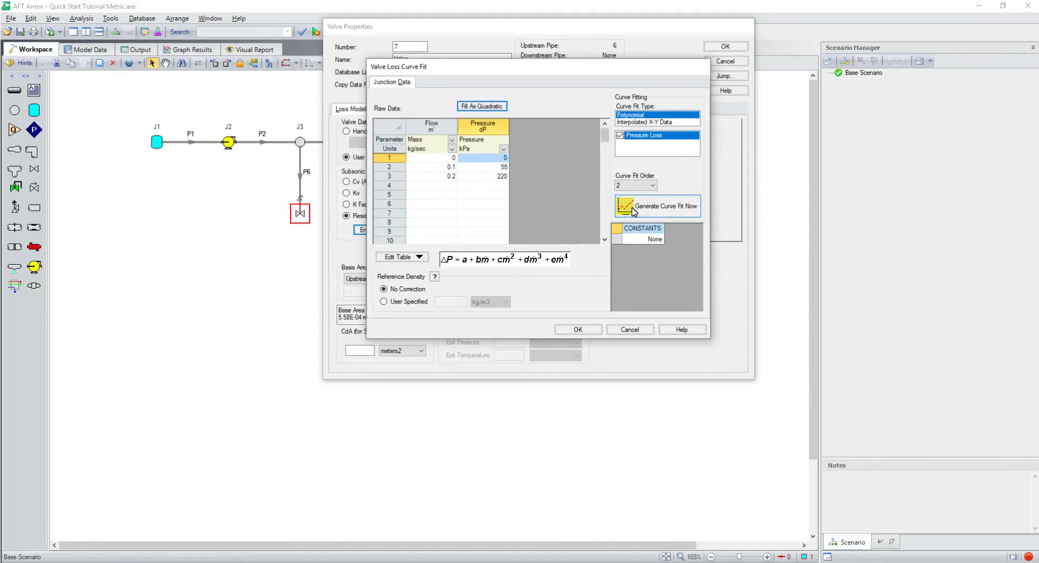
{"action": "left_click", "coordinate": [587, 329]}
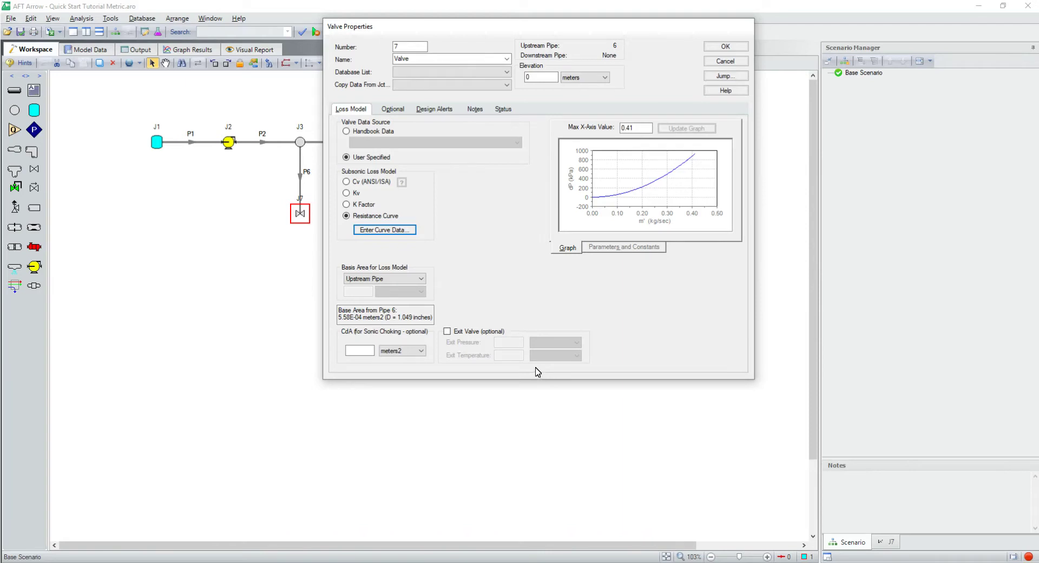
- Define J7 as an exit valve with an exit pressure of 101.33 kPa and an exit temperature of 24 deg. C
{"action": "left_click", "coordinate": [480, 333]}
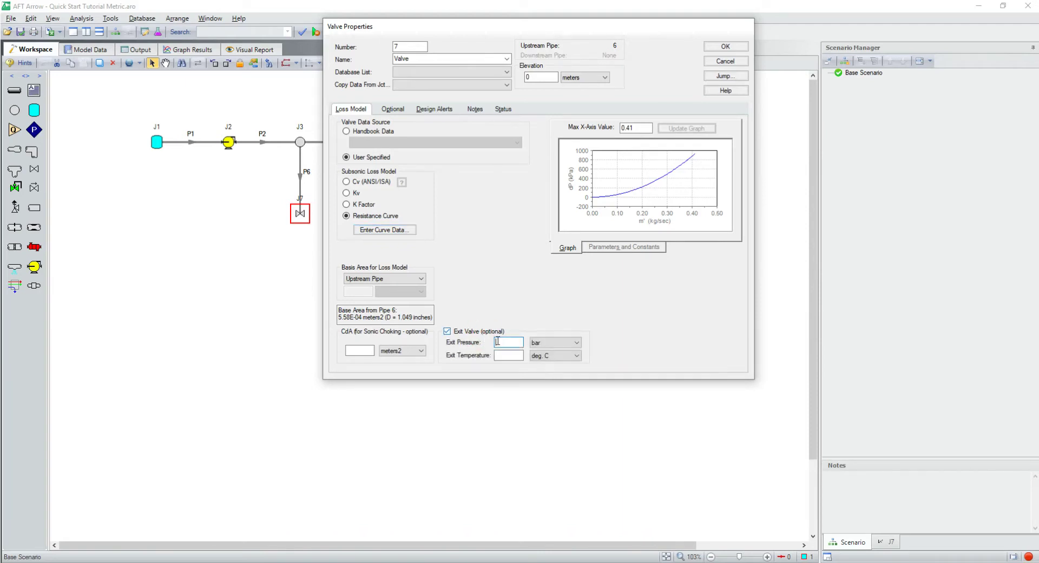
{"action": "left_click", "coordinate": [501, 341]}
{"action": "type", "text": "101.33"}
{"action": "left_click", "coordinate": [549, 342]}
{"action": "scroll", "coordinate": [551, 361], "scroll_direction": "down", "scroll_amount": 4}
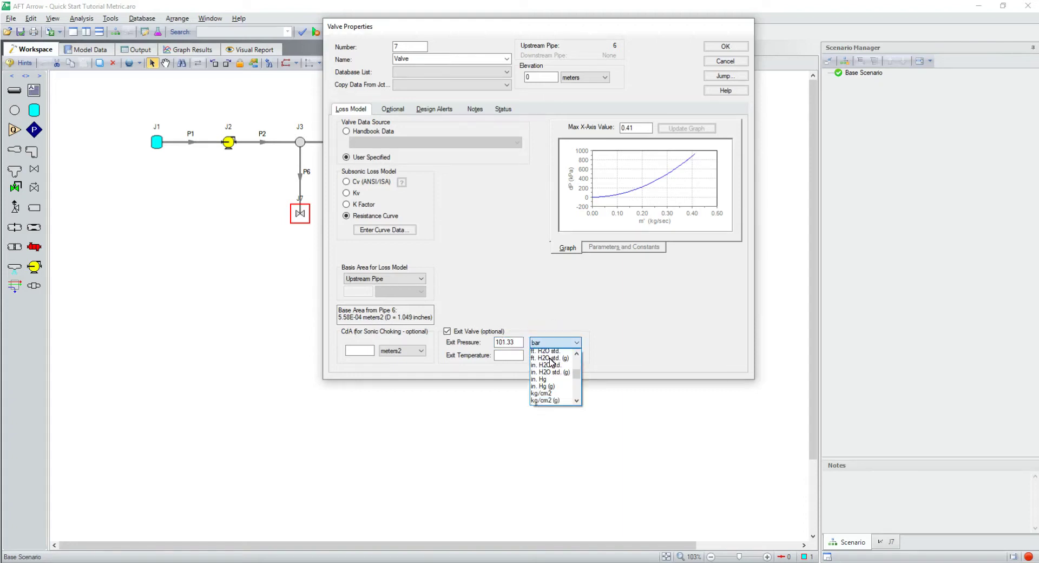
{"action": "left_click", "coordinate": [540, 387]}
{"action": "left_click", "coordinate": [506, 355]}
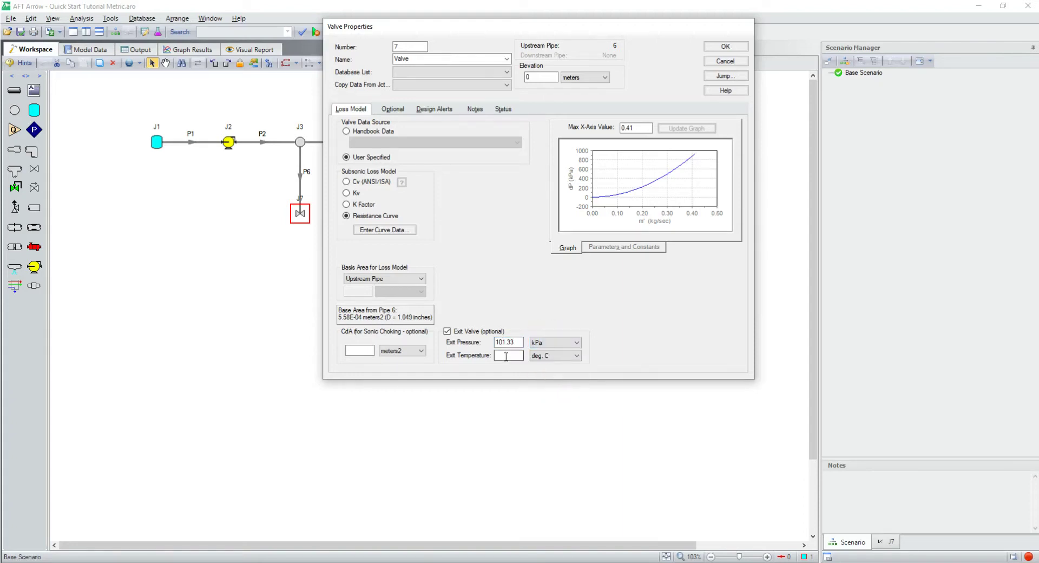
{"action": "type", "text": "24"}
{"action": "left_click", "coordinate": [717, 60]}
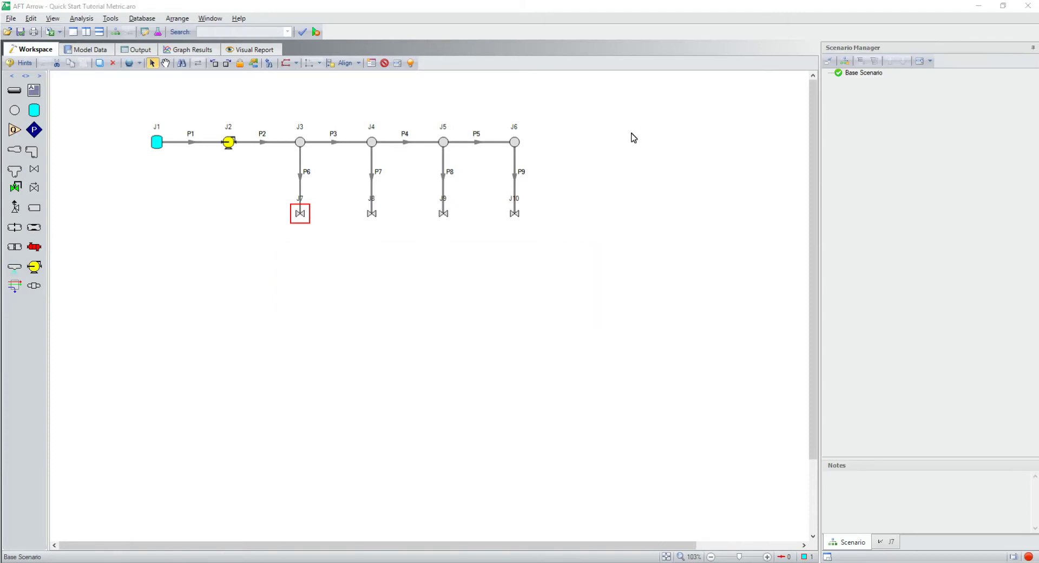
- Copy all parameters of valve J7 to valve J8 and accept its properties
{"action": "left_click", "coordinate": [371, 214]}
{"action": "double_click", "coordinate": [371, 214]}
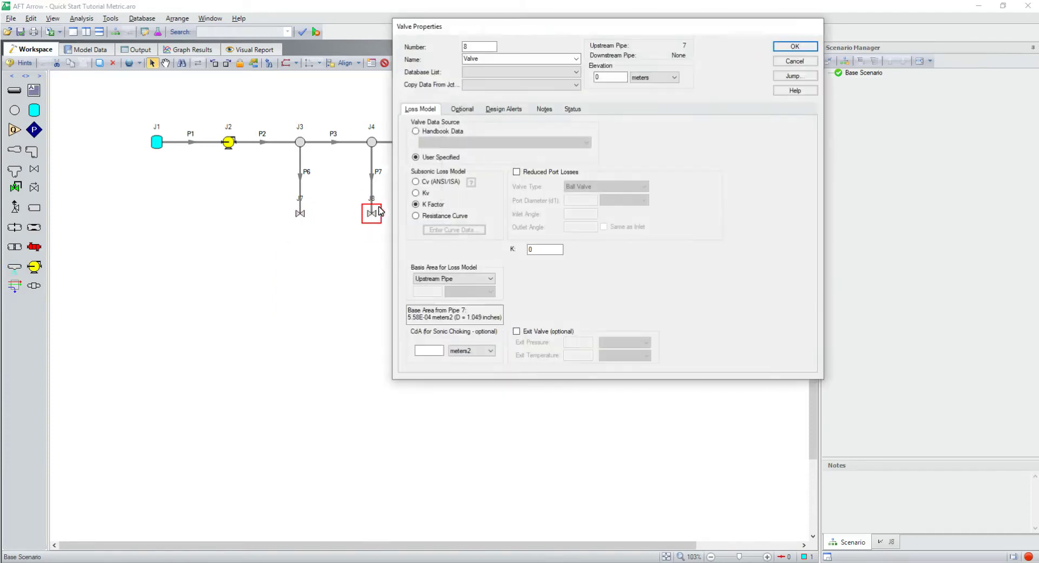
{"action": "left_click", "coordinate": [504, 86]}
{"action": "left_click", "coordinate": [498, 95]}
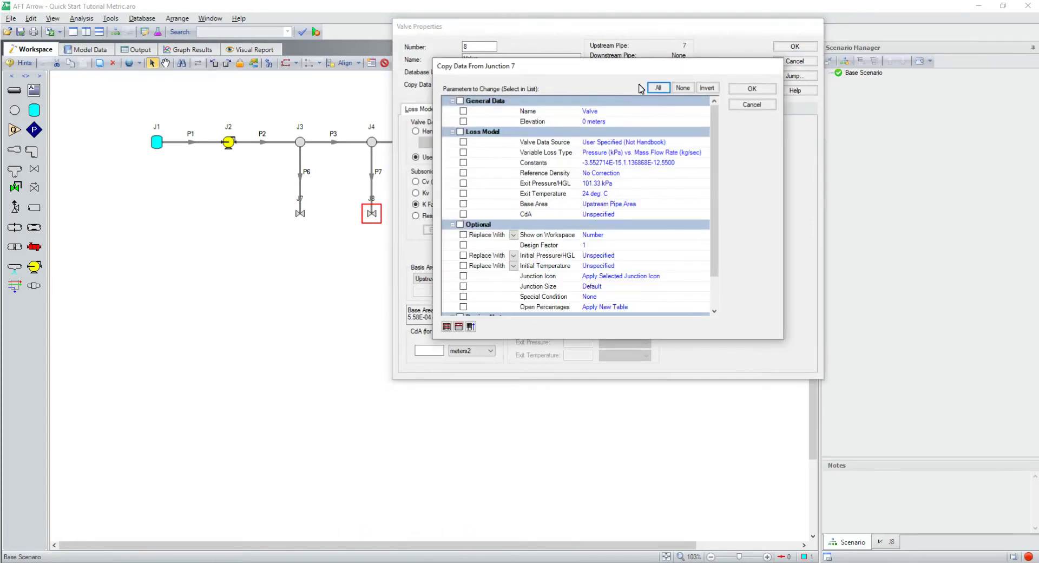
{"action": "left_click", "coordinate": [658, 88]}
{"action": "left_click", "coordinate": [738, 90]}
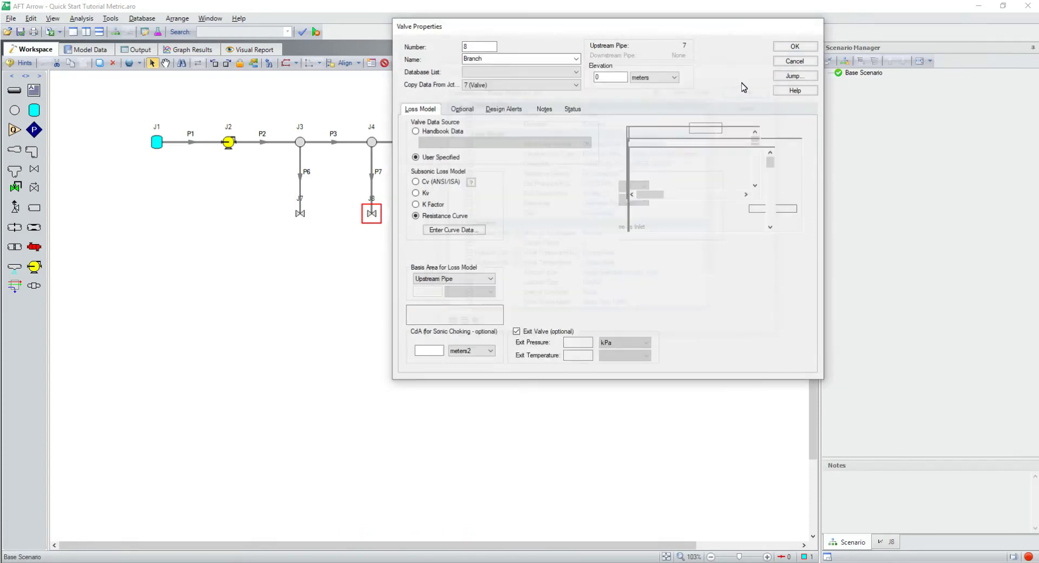
{"action": "left_click", "coordinate": [780, 48]}
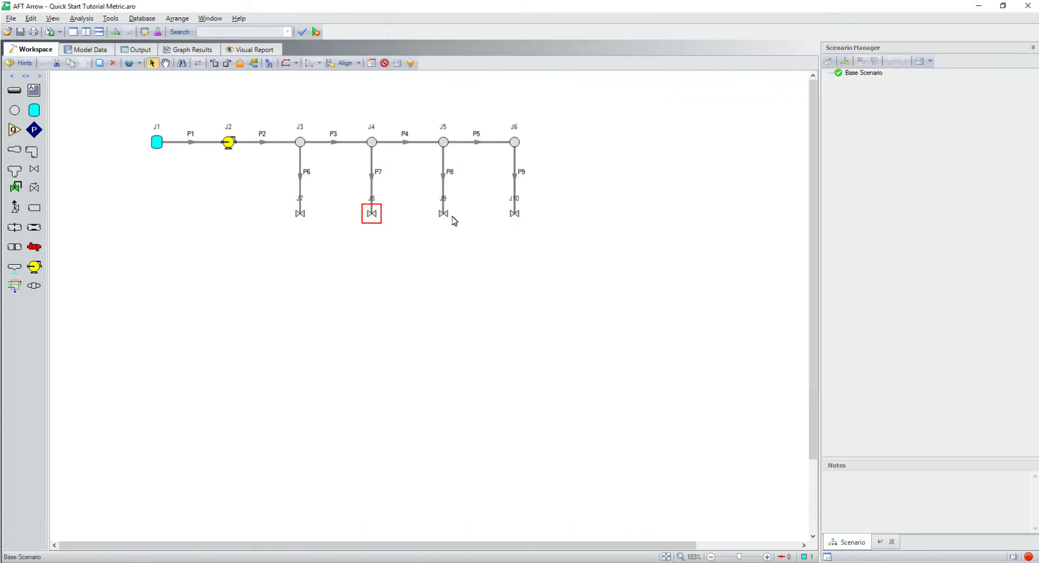
- Copy all parameters of valve J7 to valve J9 and accept its properties
{"action": "double_click", "coordinate": [443, 214]}
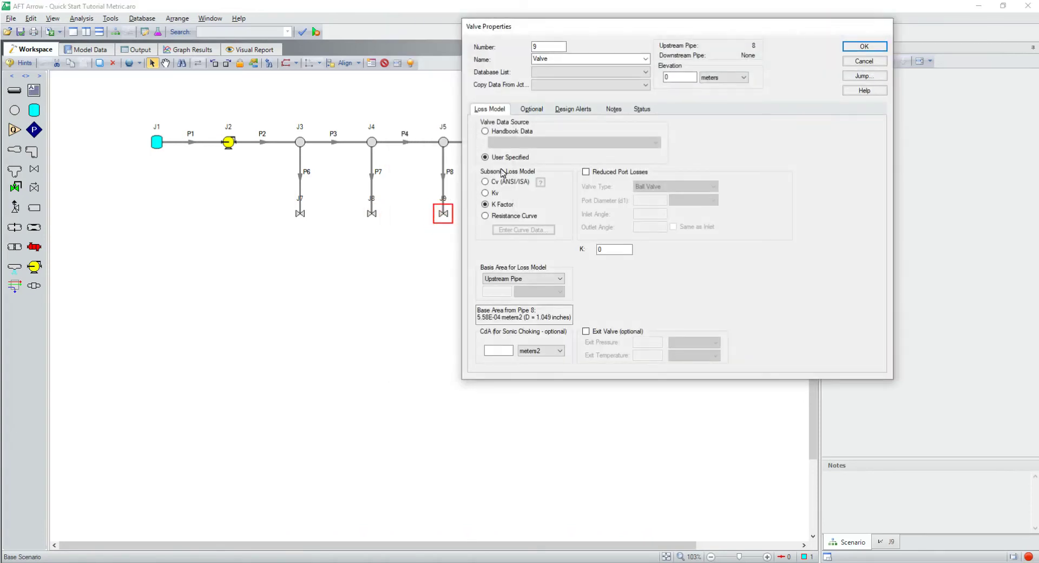
{"action": "left_click", "coordinate": [563, 86]}
{"action": "left_click", "coordinate": [559, 95]}
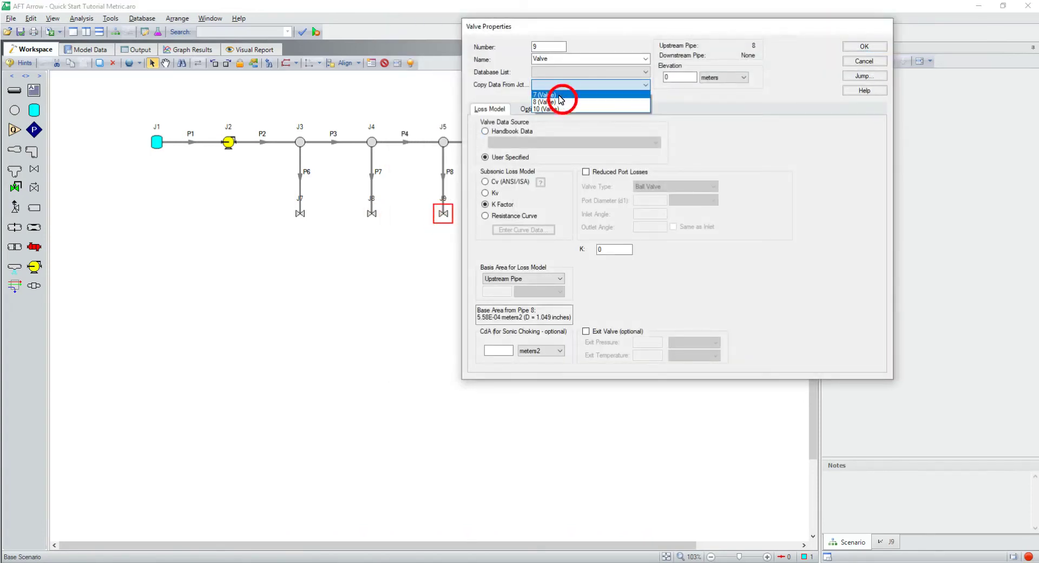
{"action": "left_click", "coordinate": [727, 88]}
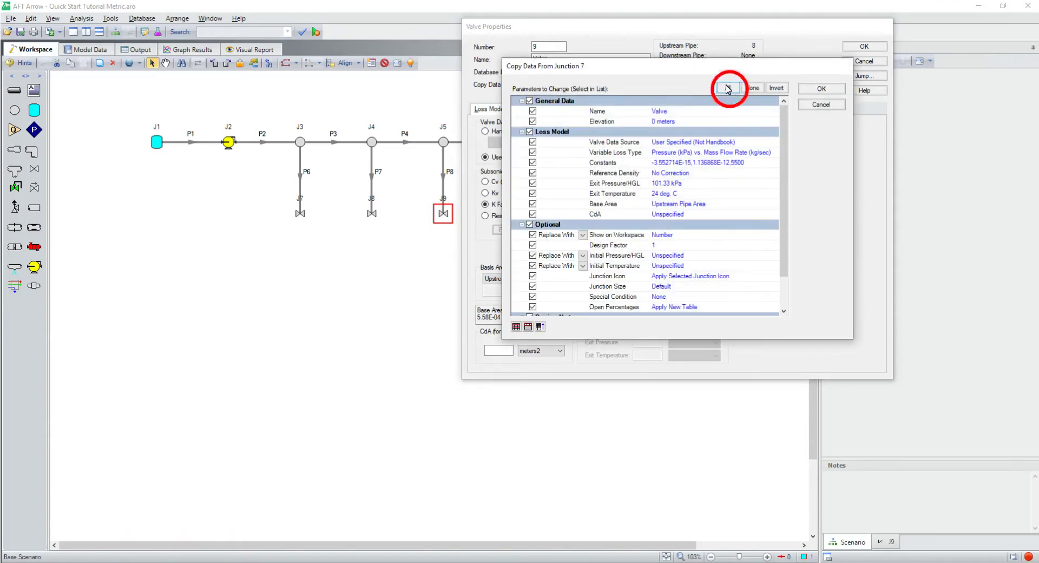
{"action": "left_click", "coordinate": [814, 91]}
{"action": "left_click", "coordinate": [847, 51]}
- Copy all parameters of valve J7 to valve J10 and accept its properties
{"action": "left_click", "coordinate": [515, 215]}
{"action": "double_click", "coordinate": [514, 215]}
{"action": "left_click", "coordinate": [637, 88]}
{"action": "left_click", "coordinate": [632, 98]}
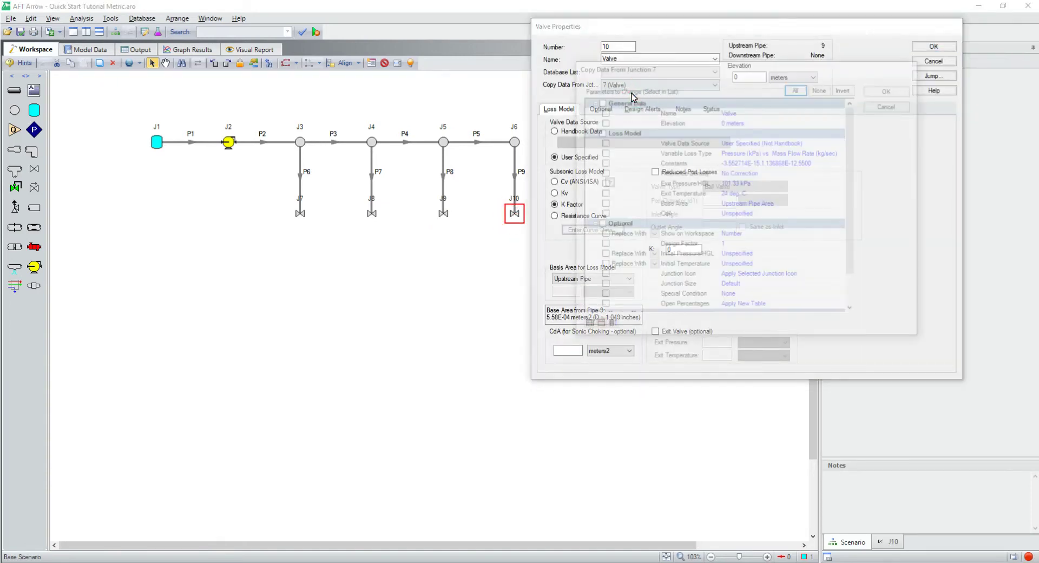
{"action": "left_click", "coordinate": [796, 87]}
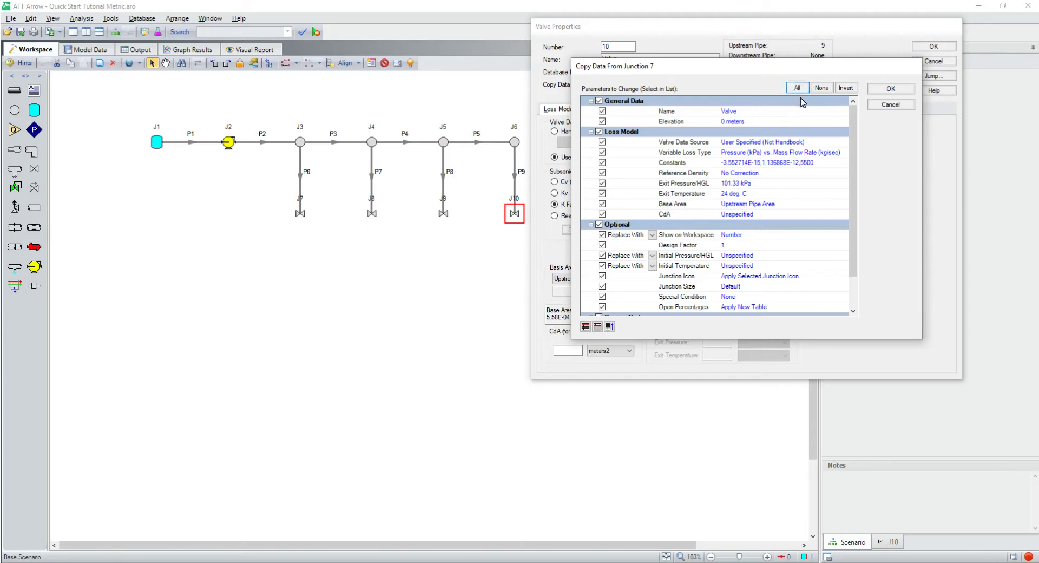
{"action": "left_click", "coordinate": [891, 89]}
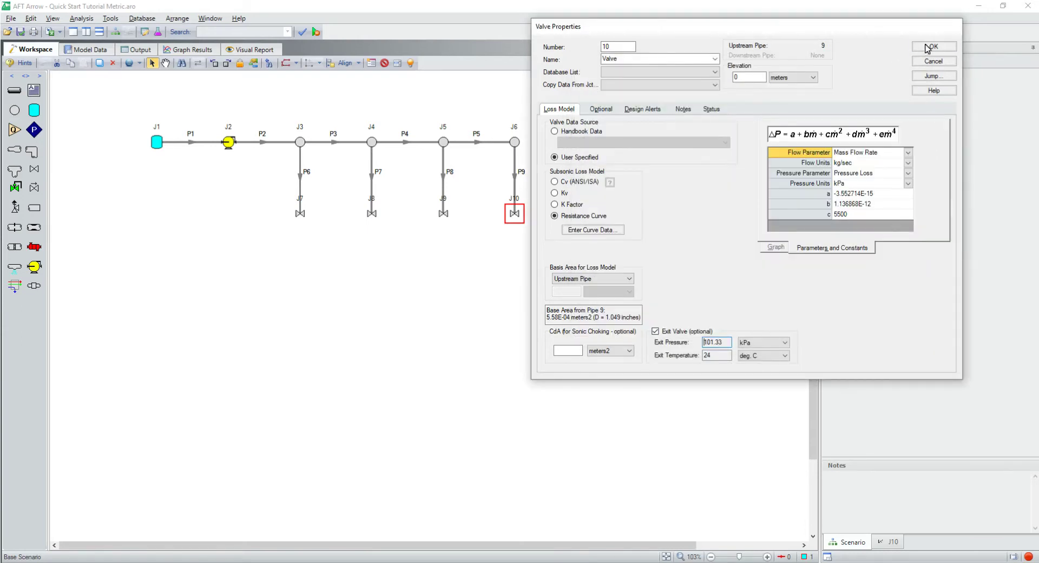
{"action": "left_click", "coordinate": [933, 47]}
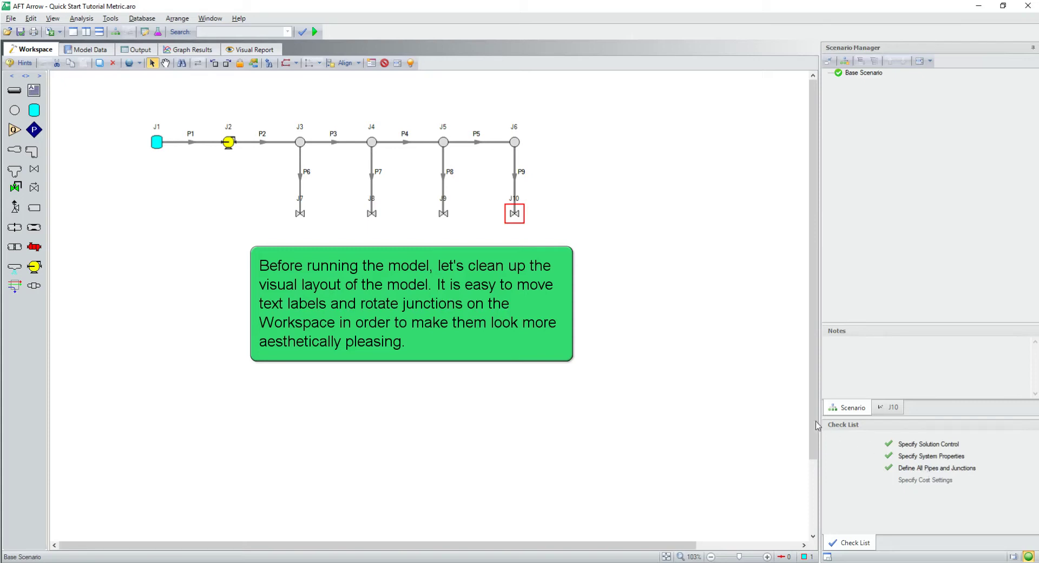
- Move the text labels of valves J7, J8, J9 and J10 below their icons on the Workspace
{"action": "left_click", "coordinate": [343, 225]}
{"action": "left_click_drag", "start_coordinate": [304, 201], "coordinate": [296, 233]}
{"action": "left_click_drag", "start_coordinate": [369, 199], "coordinate": [372, 230]}
{"action": "left_click", "coordinate": [411, 212]}
{"action": "left_click_drag", "start_coordinate": [442, 199], "coordinate": [439, 234]}
{"action": "left_click", "coordinate": [463, 225]}
{"action": "left_click_drag", "start_coordinate": [514, 198], "coordinate": [508, 239]}
- Select the four valves J7 to J10 and rotate their icons to align with the vertical pipes
{"action": "left_click", "coordinate": [343, 213]}
{"action": "left_click", "coordinate": [297, 213]}
{"action": "left_click_drag", "start_coordinate": [281, 196], "coordinate": [534, 256]}
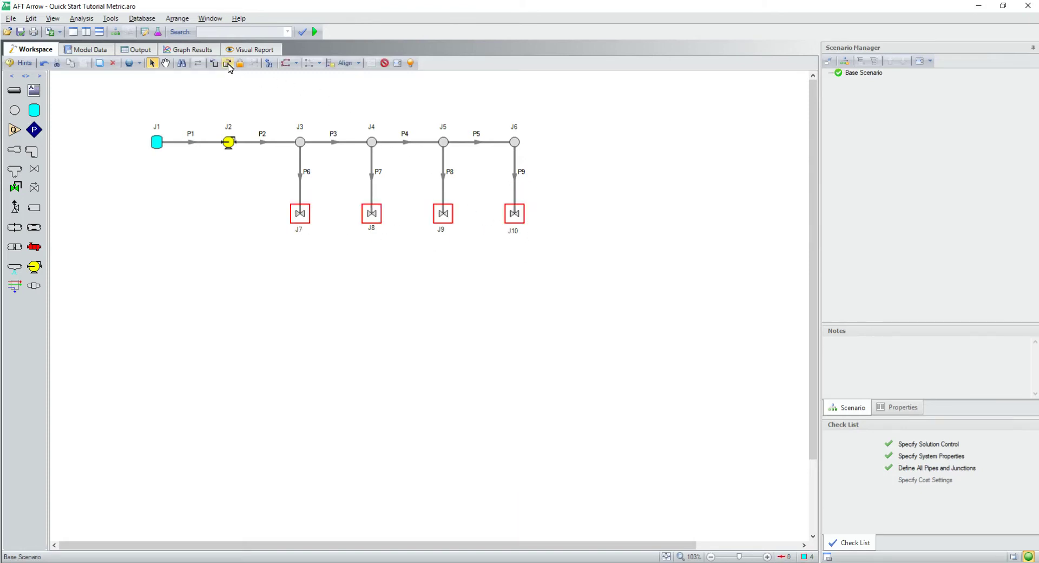
{"action": "left_click", "coordinate": [456, 239]}
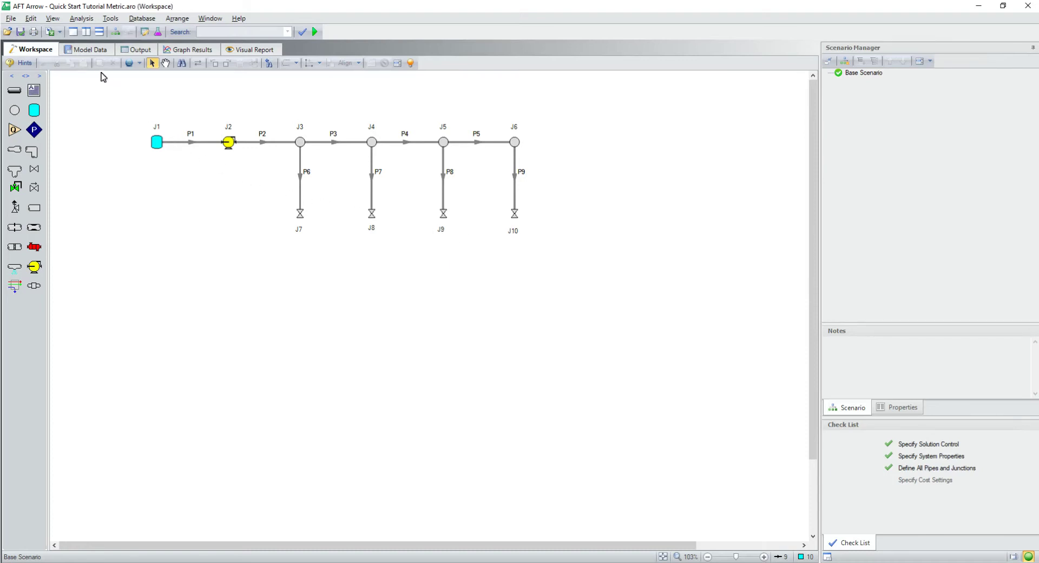
- Review the Model Data for the pipes, including their detail summary, and for the compressor, tank and valve junctions
{"action": "left_click", "coordinate": [99, 53]}
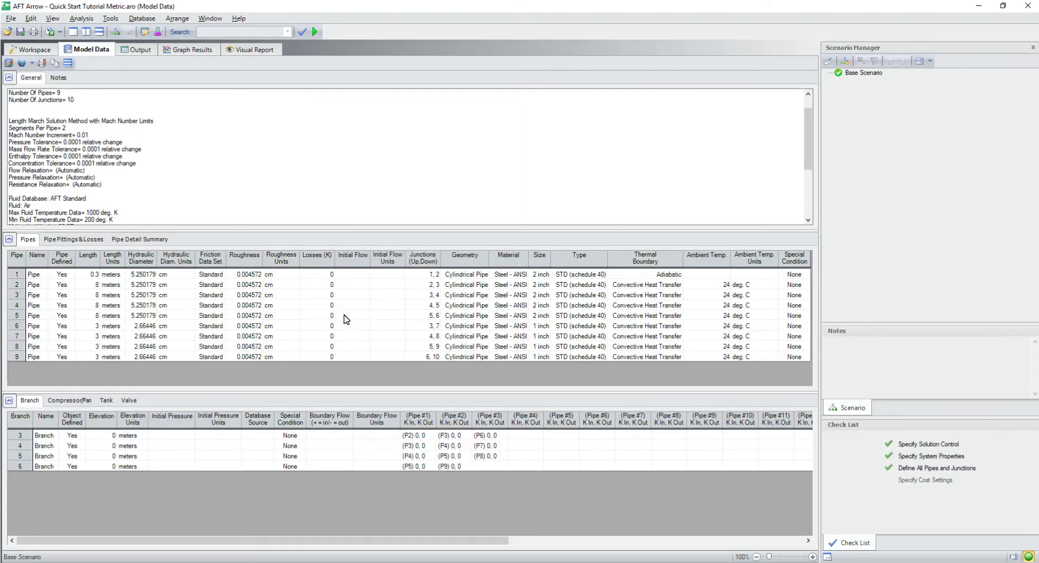
{"action": "left_click", "coordinate": [134, 240]}
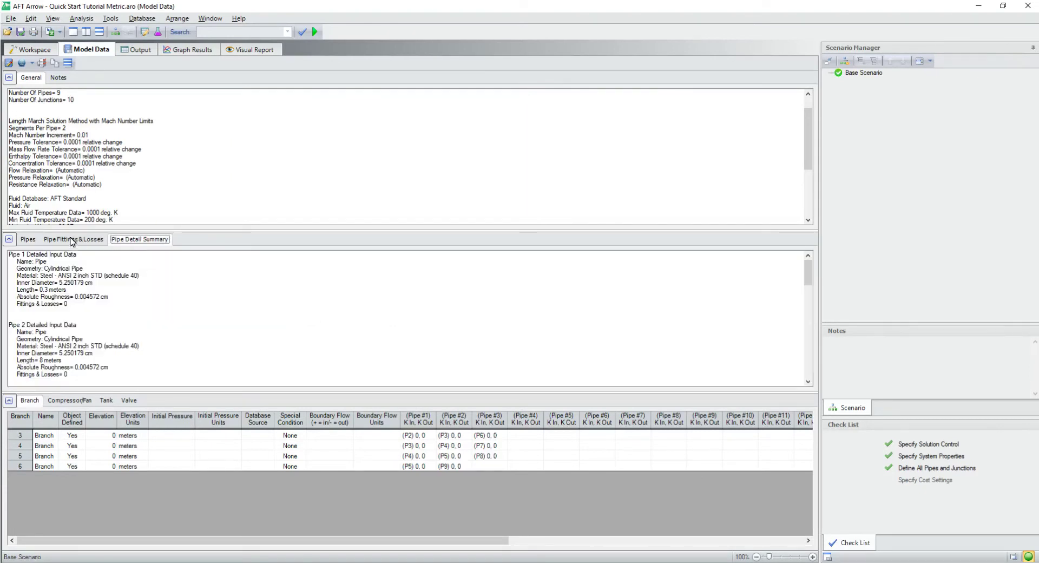
{"action": "left_click", "coordinate": [33, 239]}
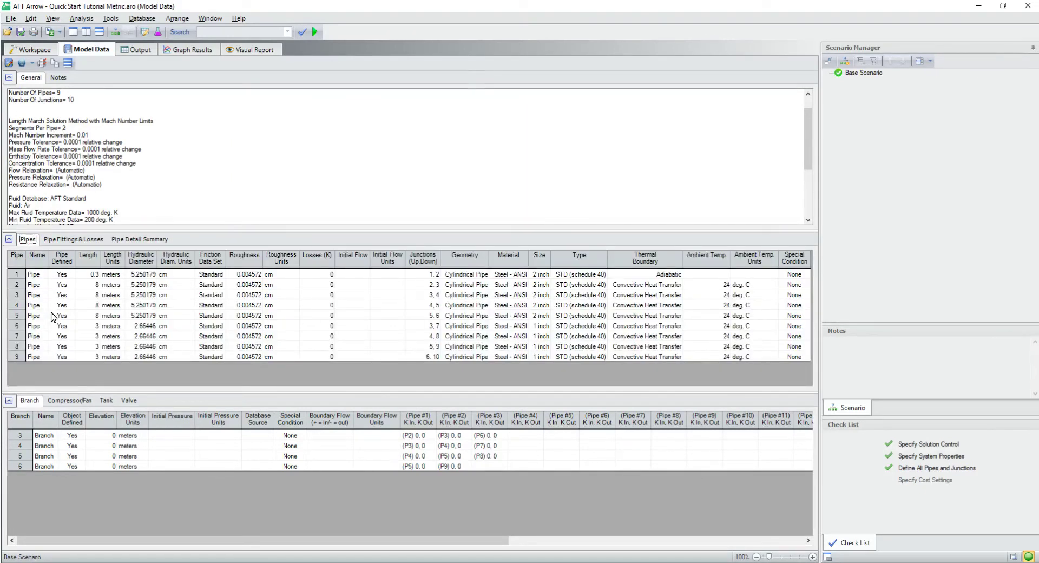
{"action": "left_click", "coordinate": [62, 400]}
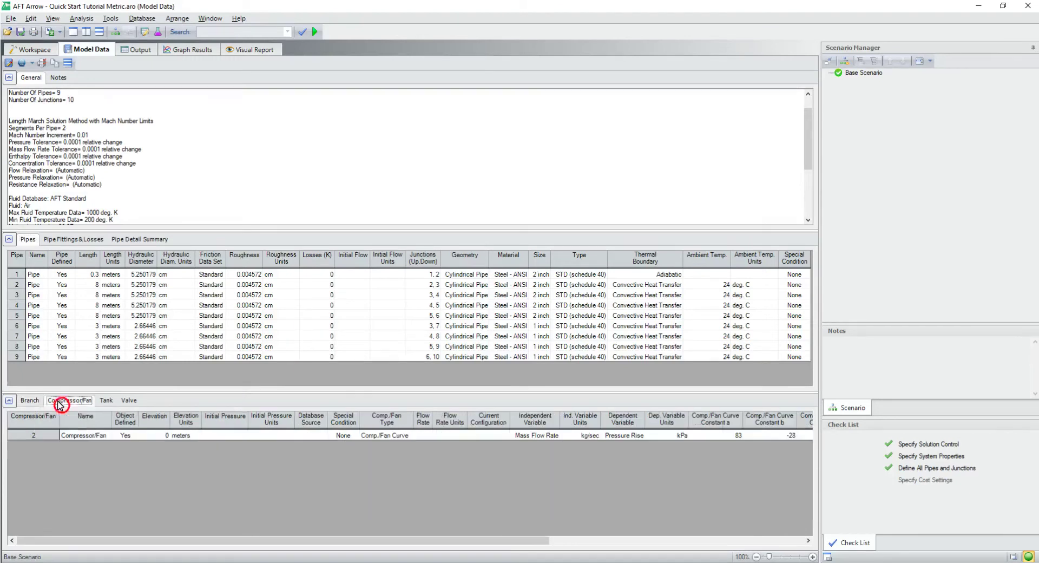
{"action": "left_click", "coordinate": [102, 401]}
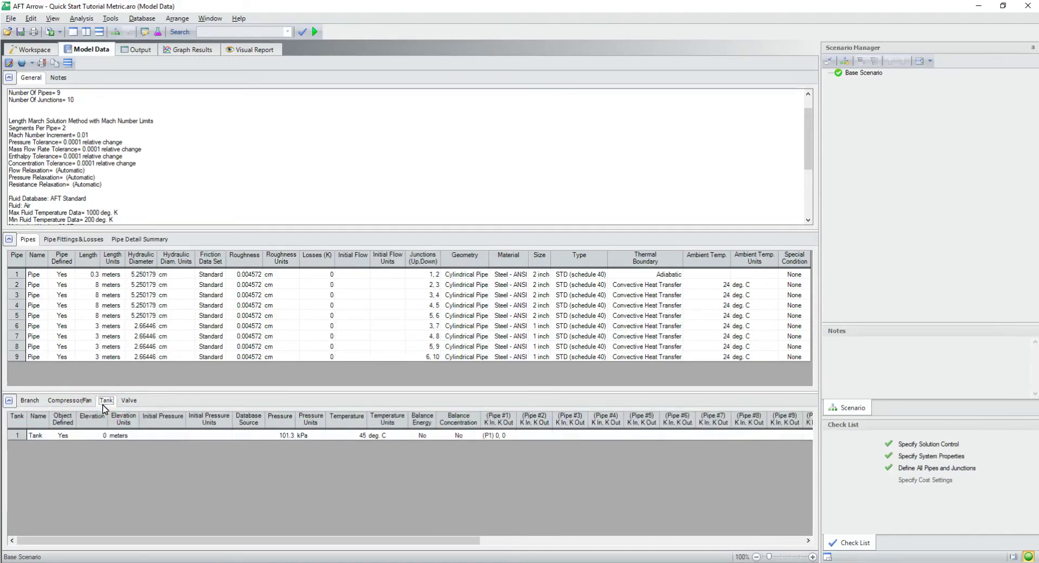
{"action": "left_click", "coordinate": [130, 401]}
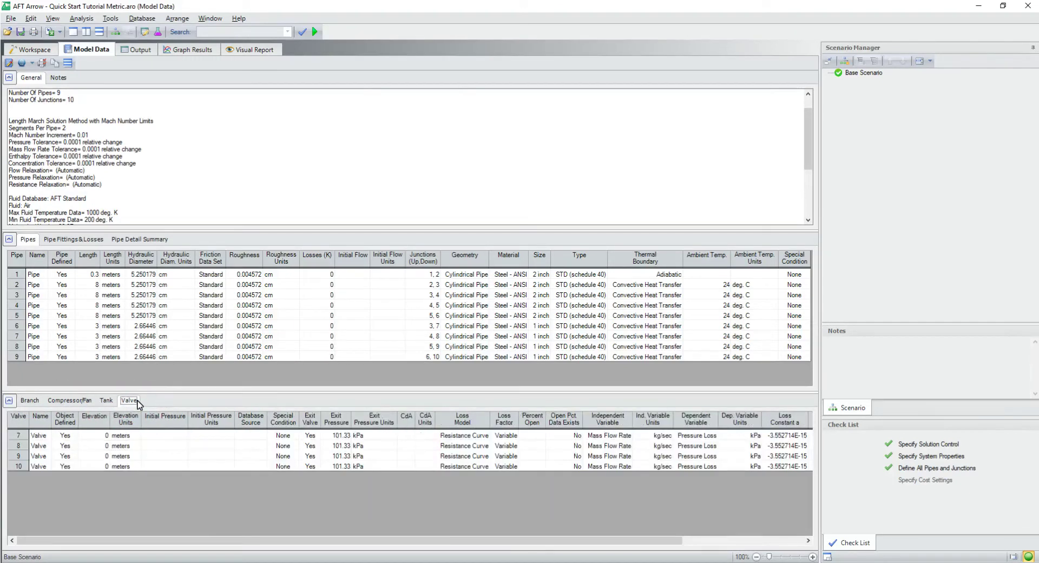
- Open the properties of pipe 2 from the Model Data pipe table, check its input, and close them
{"action": "left_click", "coordinate": [24, 290]}
{"action": "double_click", "coordinate": [24, 285]}
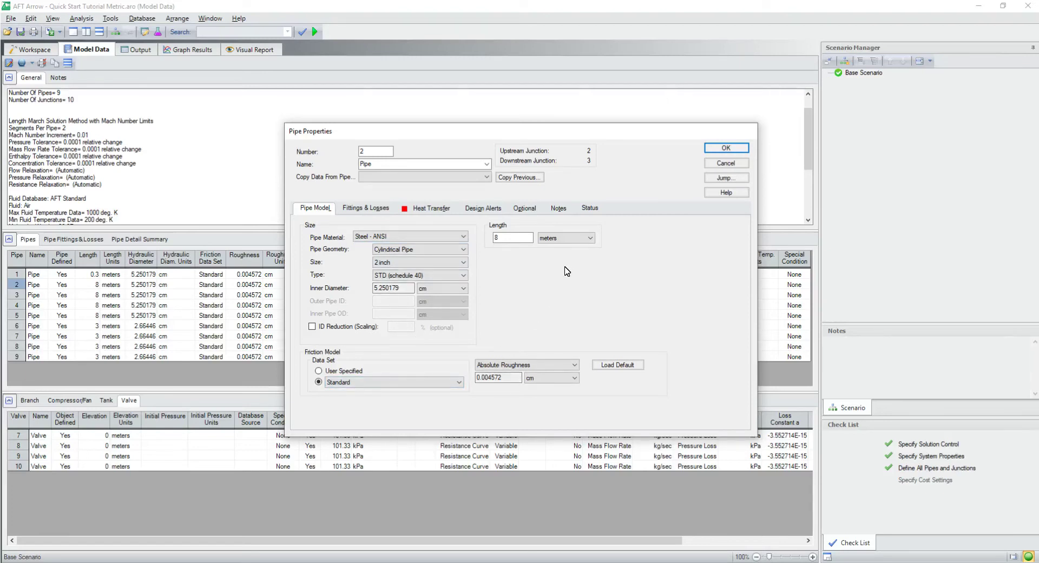
{"action": "left_click", "coordinate": [722, 148]}
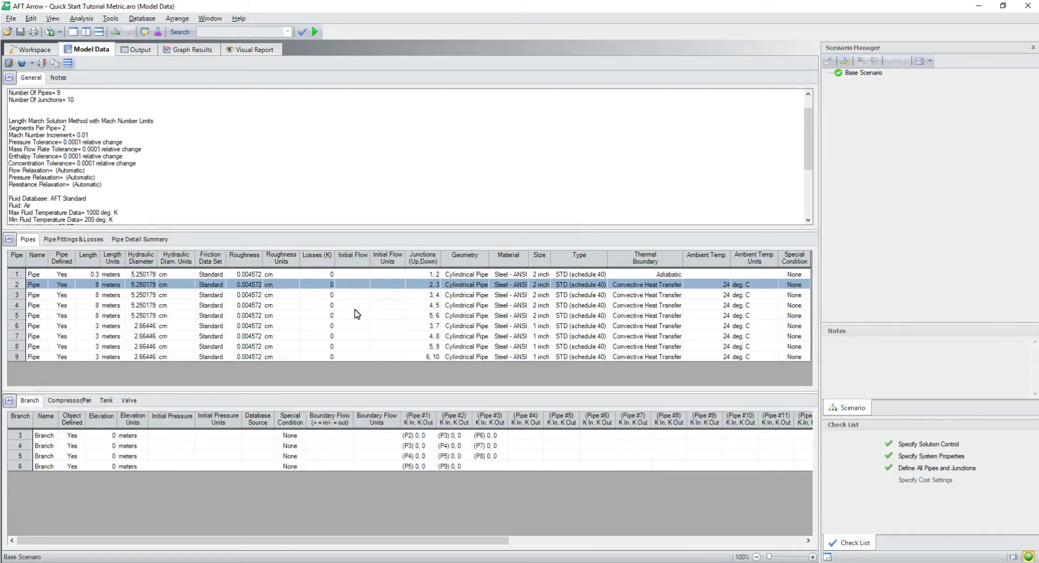
- Run the model and show the solution results in the Output window
{"action": "left_click", "coordinate": [315, 32]}
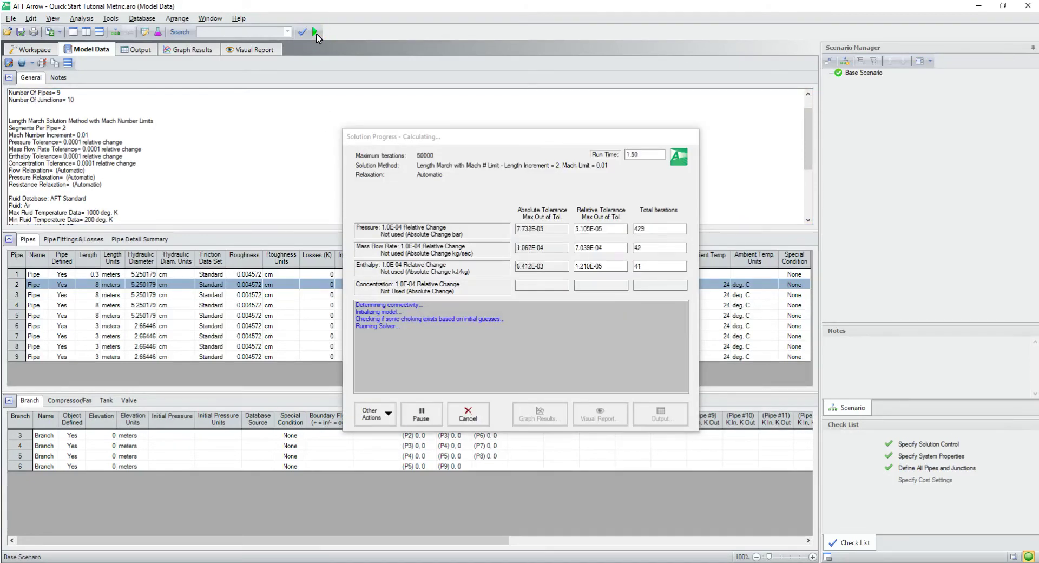
{"action": "left_click", "coordinate": [657, 411]}
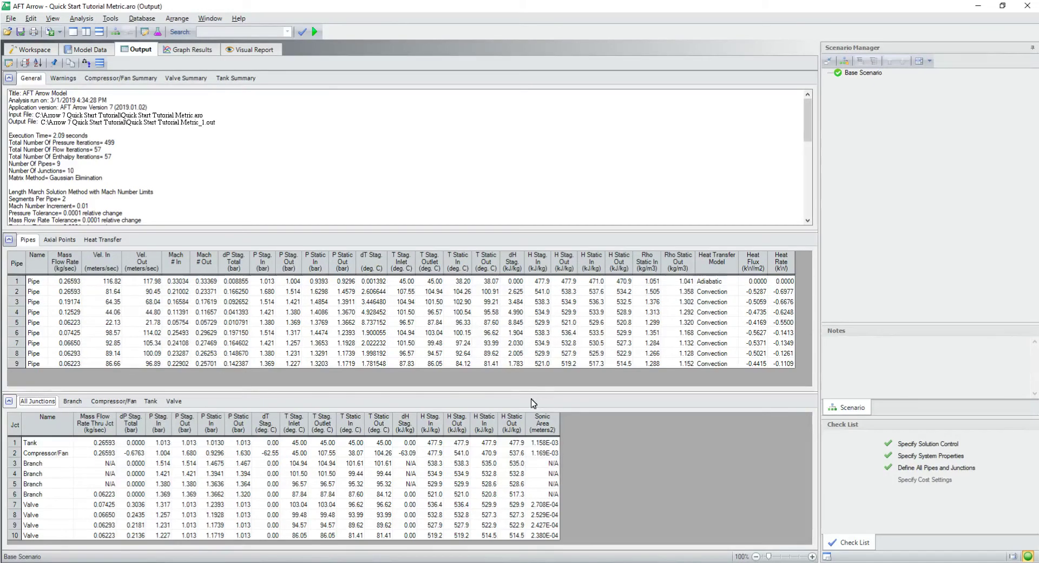
- Show the valve results in the junction section of the output
{"action": "left_click", "coordinate": [174, 401]}
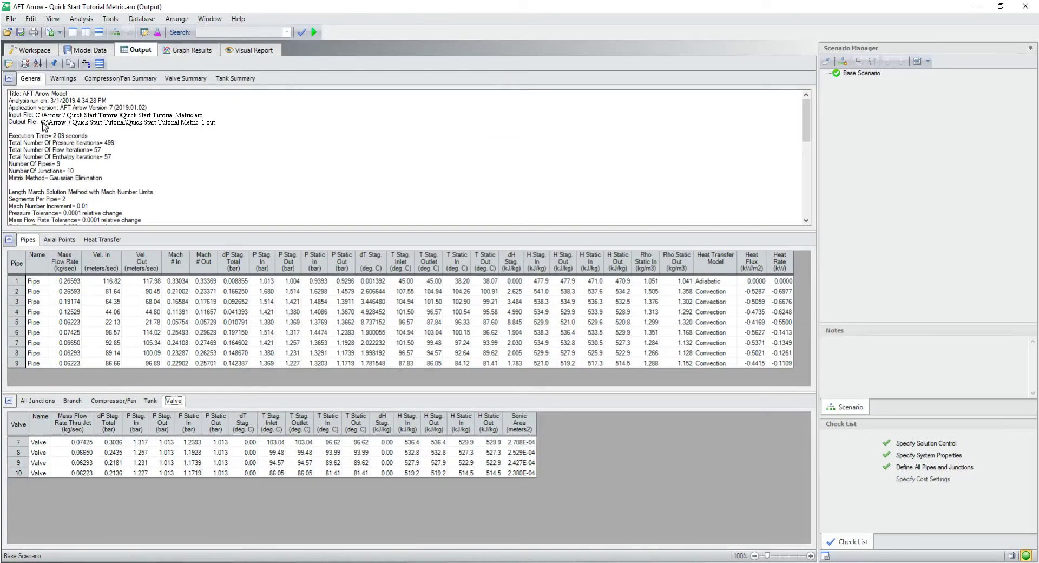
- Set the temperature of tank J1 in the workspace to -18 deg. C and accept clearing the existing output results
{"action": "left_click", "coordinate": [34, 50]}
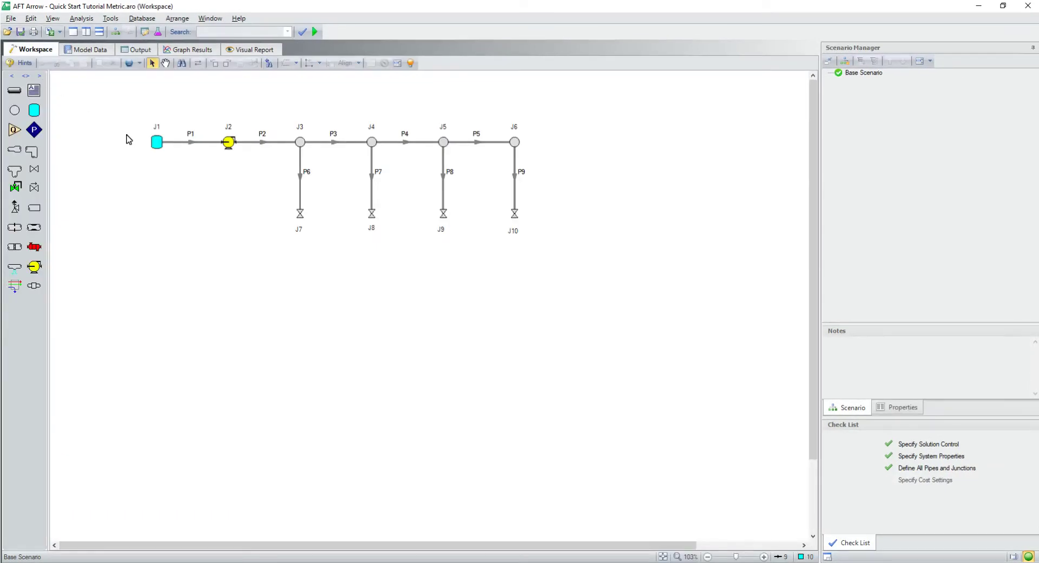
{"action": "double_click", "coordinate": [156, 142]}
{"action": "double_click", "coordinate": [257, 179]}
{"action": "type", "text": "18"}
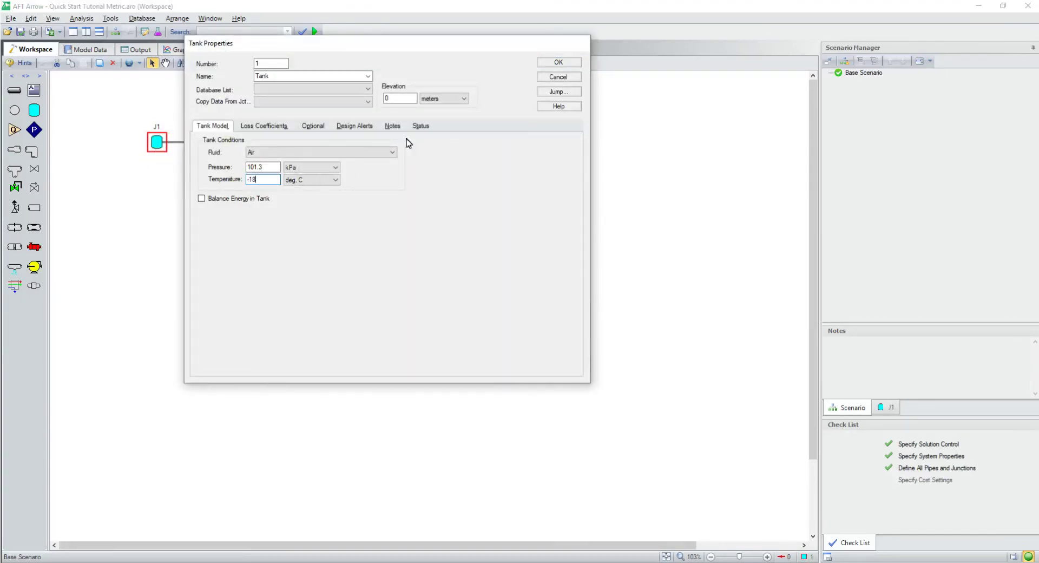
{"action": "left_click", "coordinate": [551, 64]}
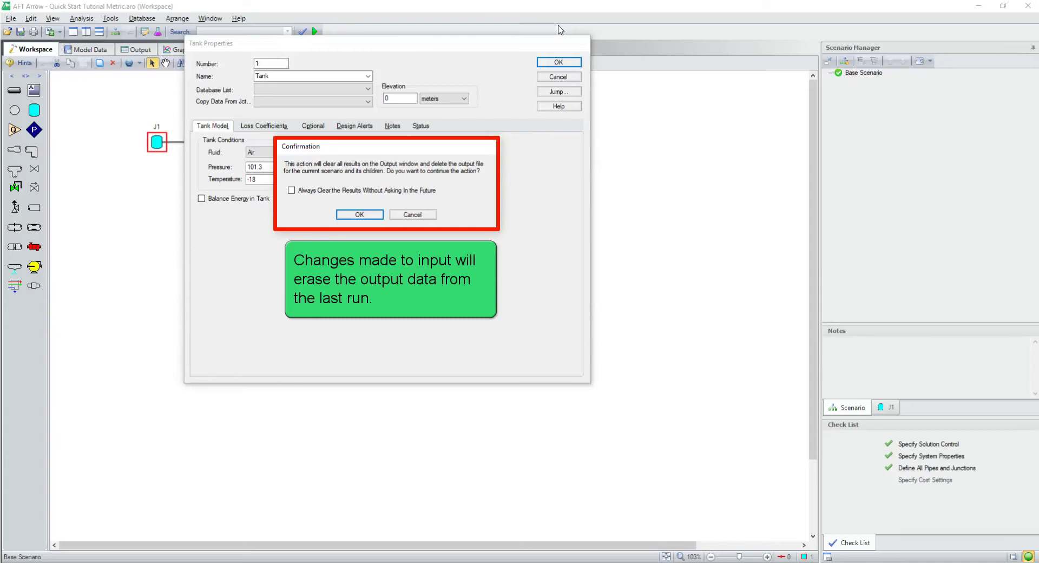
{"action": "left_click", "coordinate": [359, 215]}
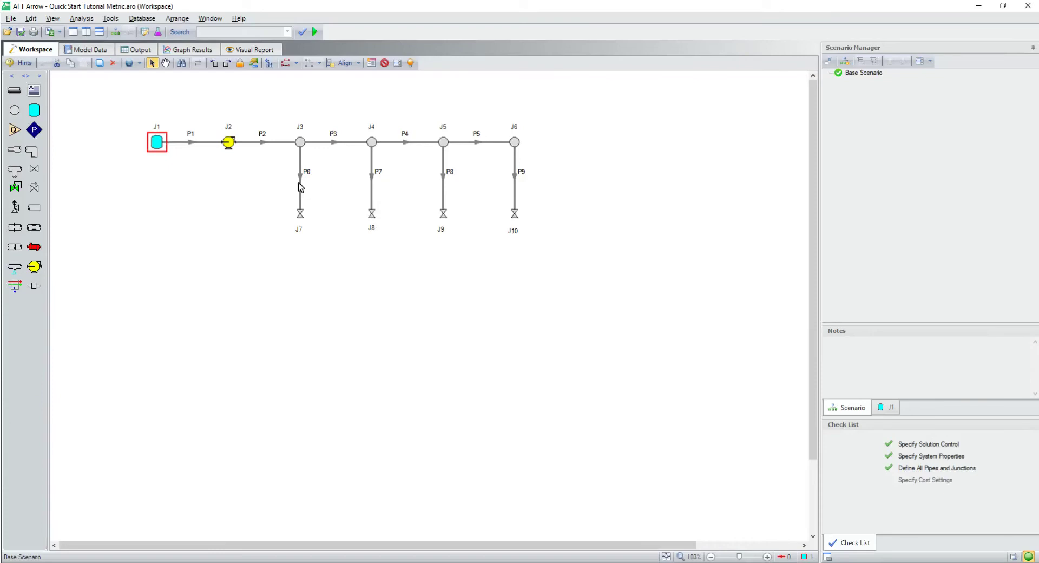
- Set the efficiency of compressor J2 to 90 percent at all three curve data points and regenerate the curve fit
{"action": "double_click", "coordinate": [229, 143]}
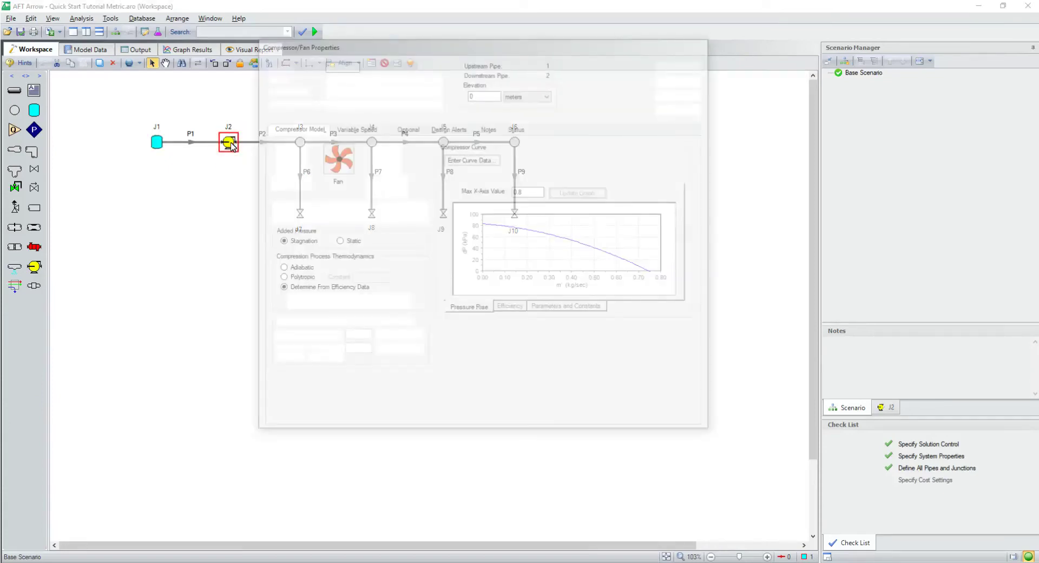
{"action": "left_click", "coordinate": [454, 161]}
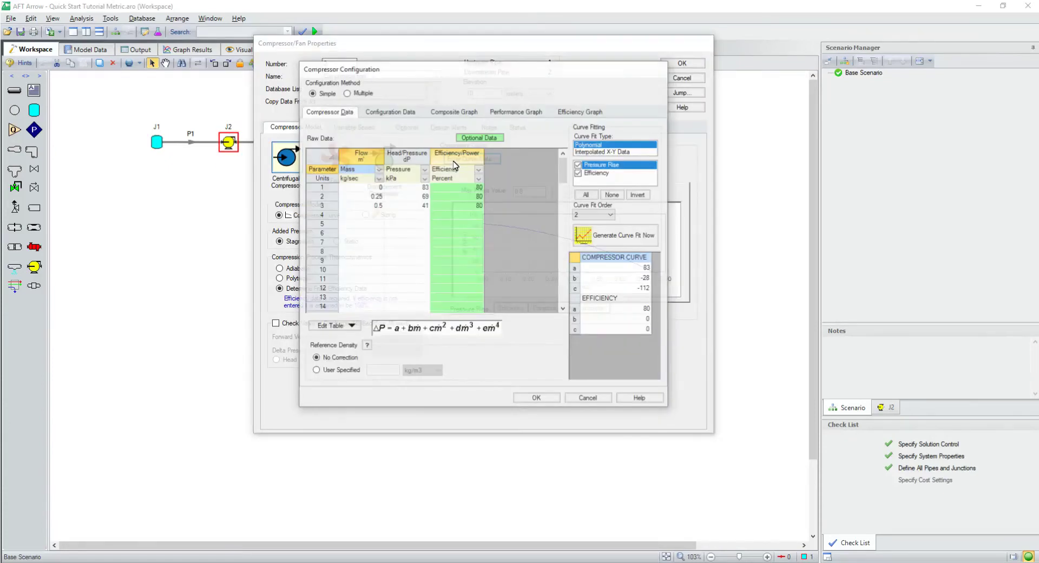
{"action": "left_click", "coordinate": [468, 186]}
{"action": "type", "text": "90"}
{"action": "left_click", "coordinate": [478, 195]}
{"action": "type", "text": "90"}
{"action": "left_click", "coordinate": [479, 205]}
{"action": "type", "text": "90"}
{"action": "left_click", "coordinate": [585, 236]}
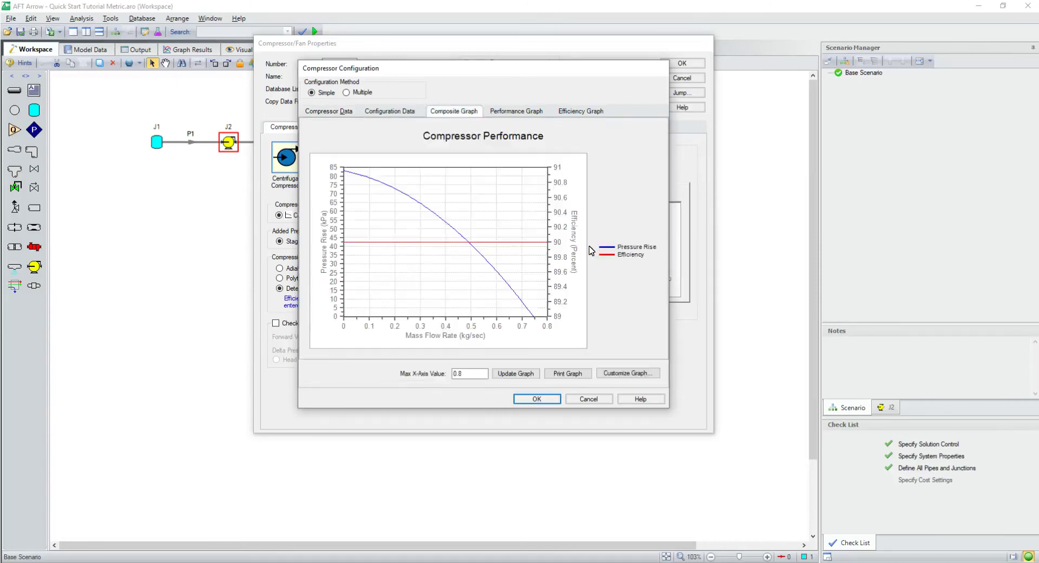
{"action": "left_click", "coordinate": [549, 400]}
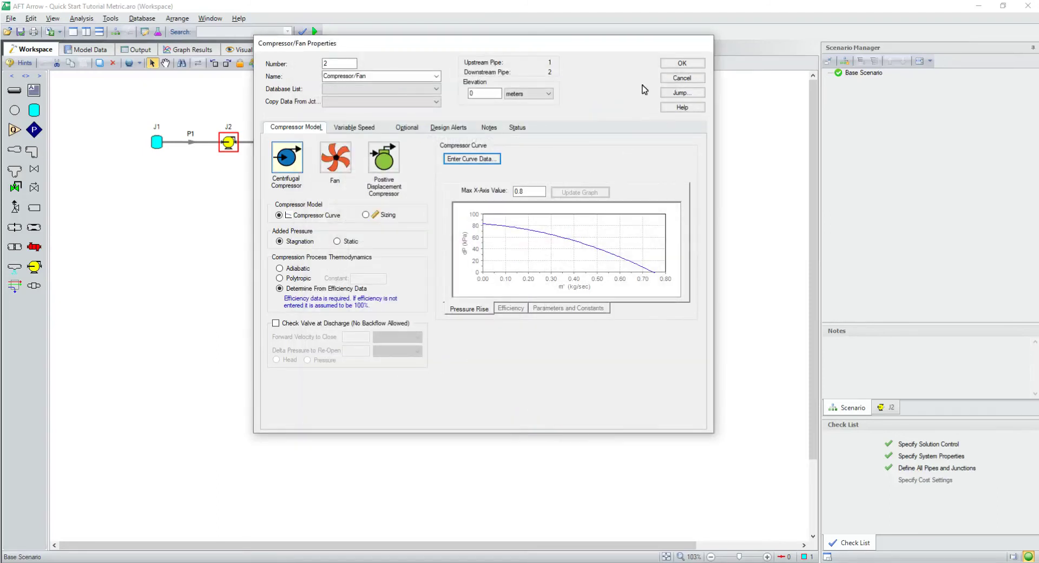
{"action": "left_click", "coordinate": [668, 62]}
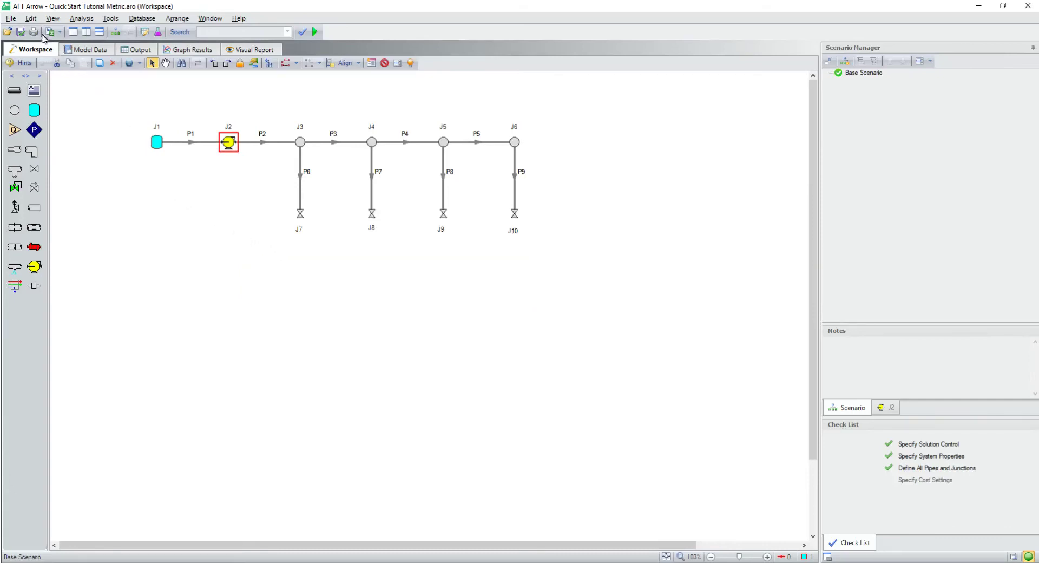
- Start a Global Pipe Edit with all pipes selected except pipe 1
{"action": "left_click", "coordinate": [31, 18]}
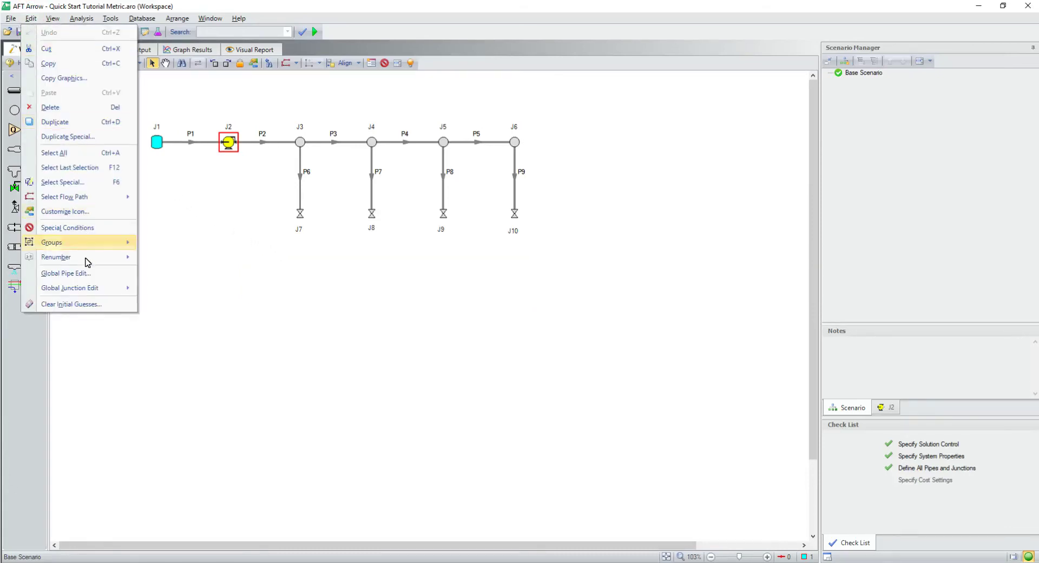
{"action": "left_click", "coordinate": [85, 273]}
{"action": "left_click", "coordinate": [386, 172]}
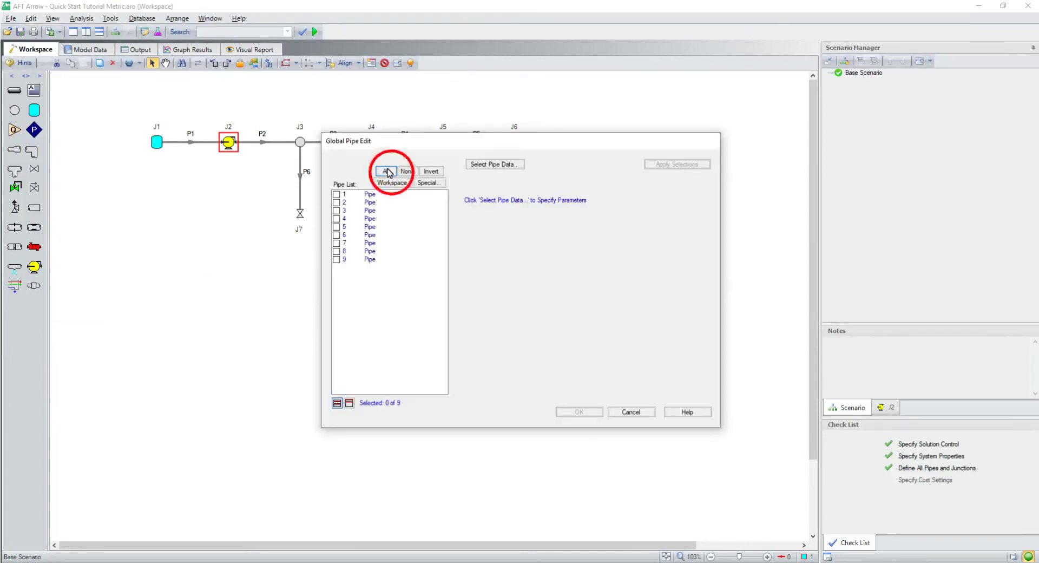
{"action": "left_click", "coordinate": [336, 195]}
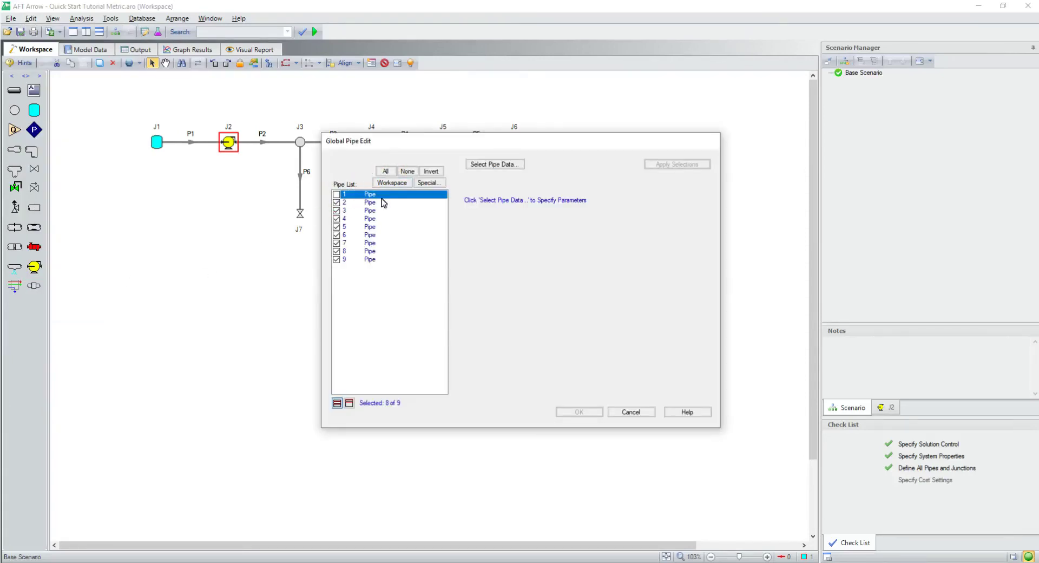
- Define the pipe data as Convective Heat Transfer with 21 deg. C ambient temperature and a user-specified external convection coefficient of 57 W/m2-K
{"action": "left_click", "coordinate": [492, 164]}
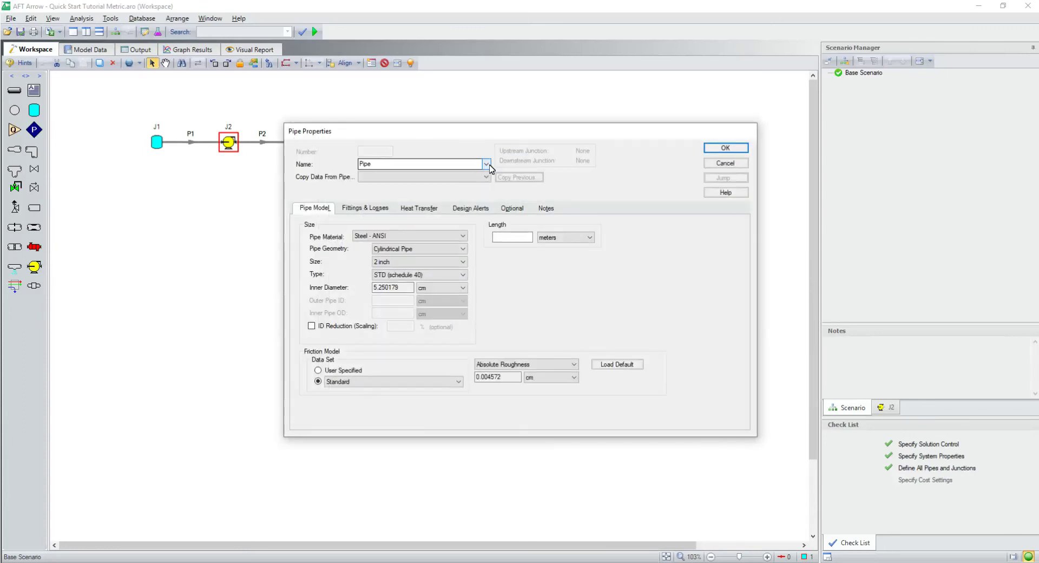
{"action": "left_click", "coordinate": [424, 210]}
{"action": "left_click", "coordinate": [426, 228]}
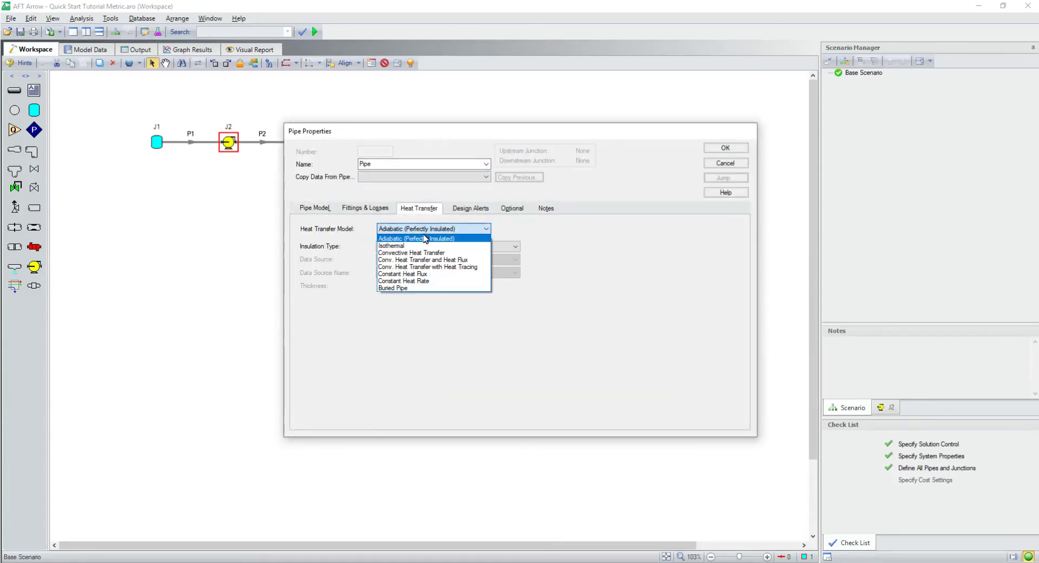
{"action": "left_click", "coordinate": [425, 252]}
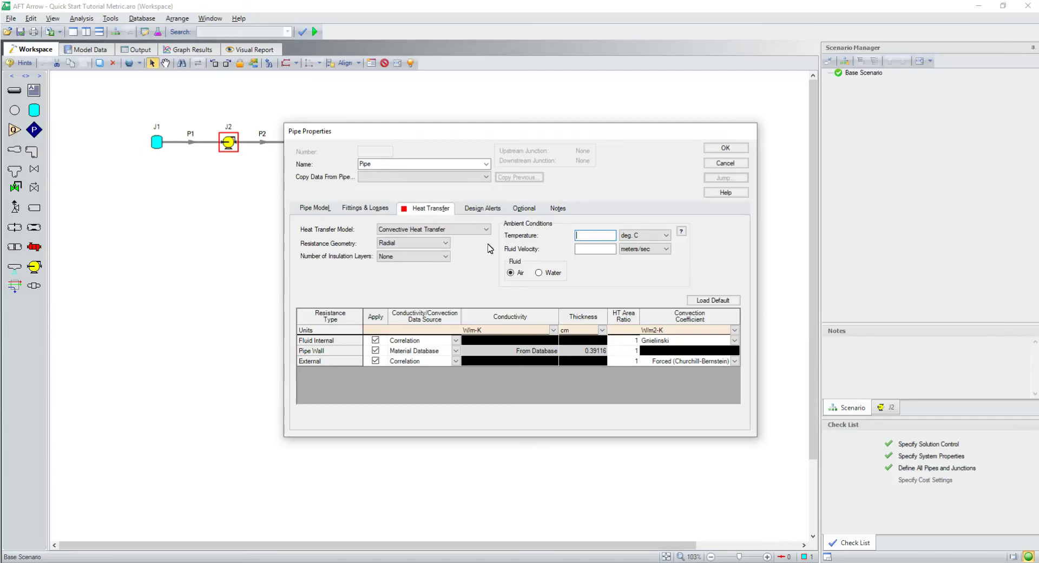
{"action": "left_click", "coordinate": [586, 236]}
{"action": "left_click", "coordinate": [457, 360]}
{"action": "left_click", "coordinate": [427, 387]}
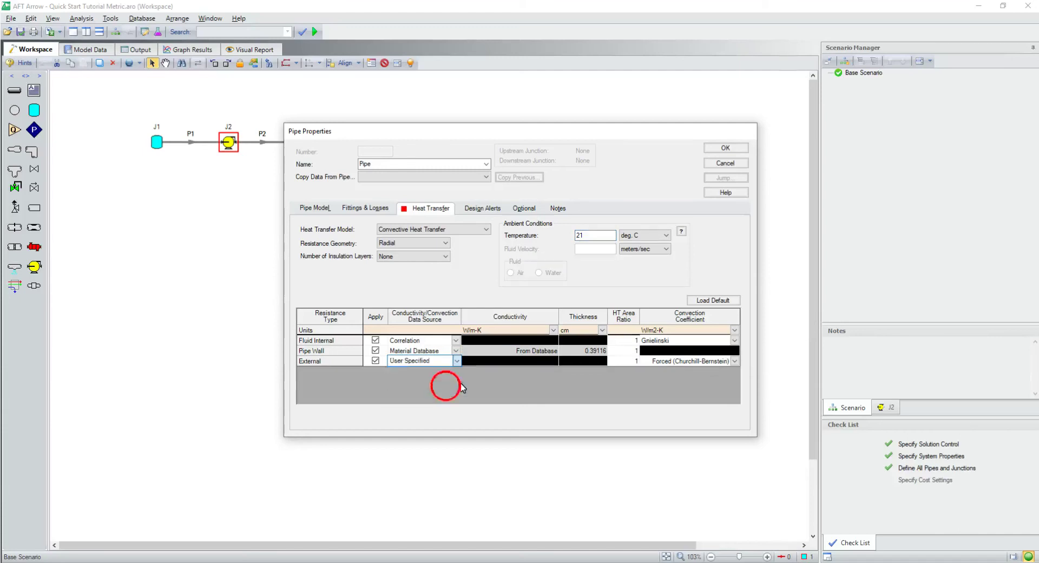
{"action": "left_click", "coordinate": [656, 362]}
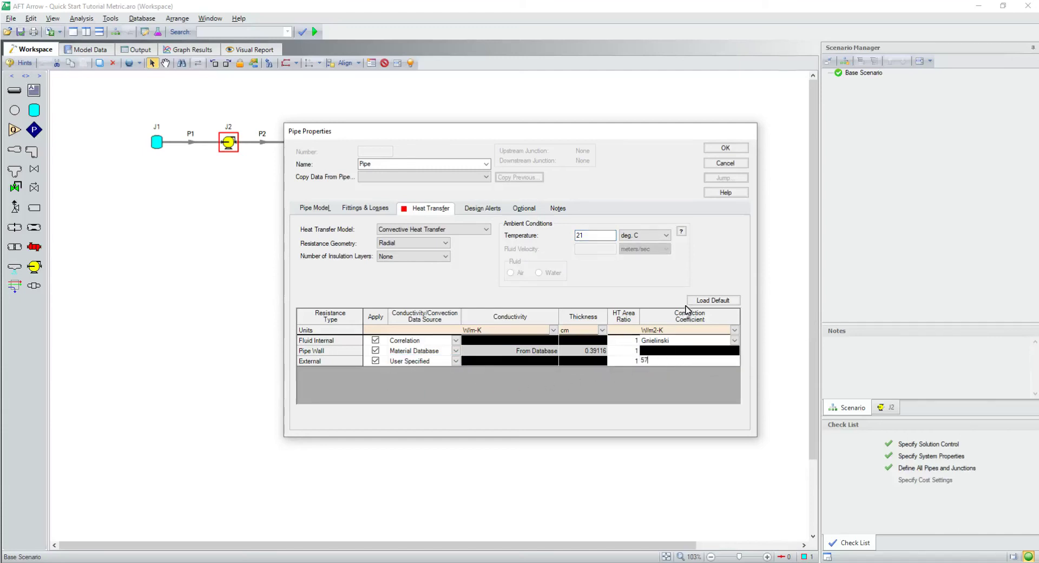
{"action": "left_click", "coordinate": [725, 149]}
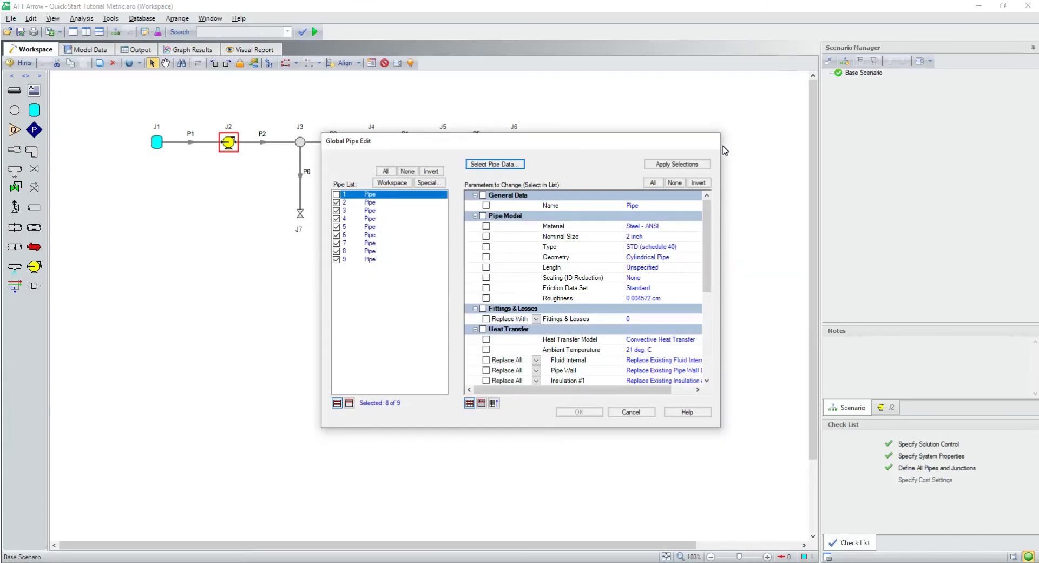
- Apply all Heat Transfer parameters to pipes 2 to 9 and accept the global pipe edit
{"action": "scroll", "coordinate": [705, 215], "scroll_direction": "down", "scroll_amount": 3}
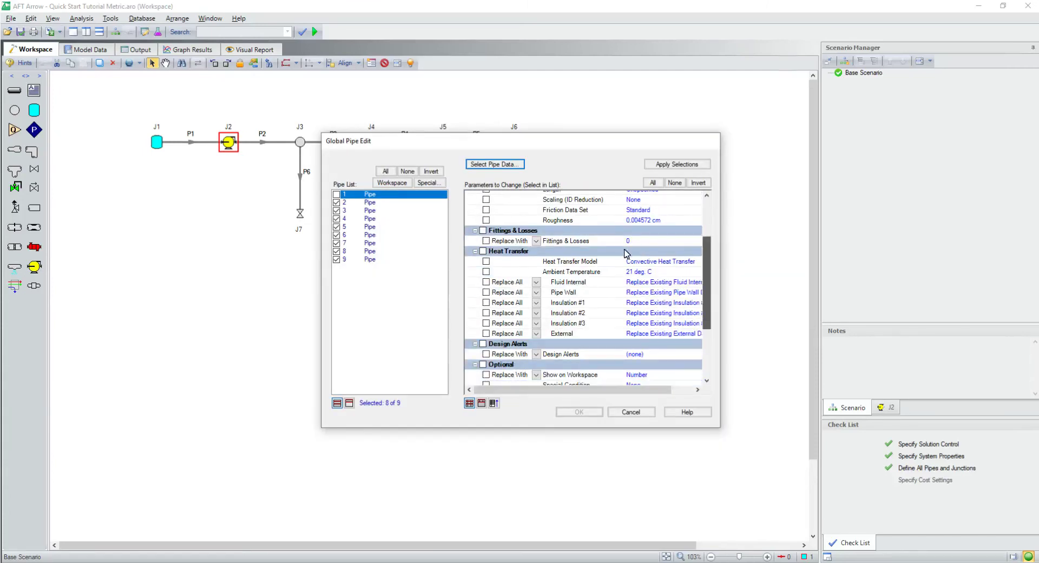
{"action": "left_click", "coordinate": [484, 251]}
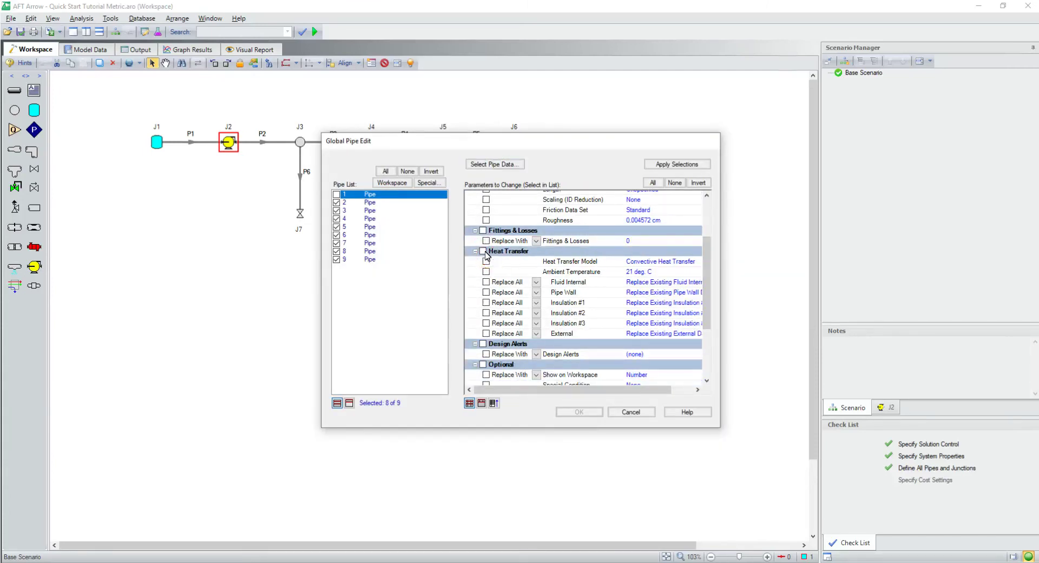
{"action": "left_click", "coordinate": [660, 167]}
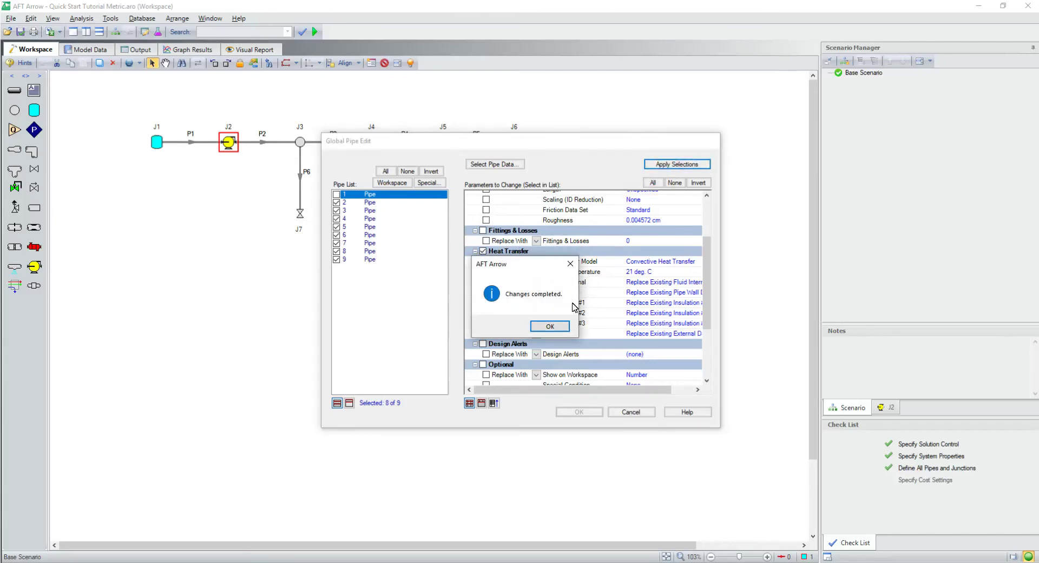
{"action": "left_click", "coordinate": [549, 327]}
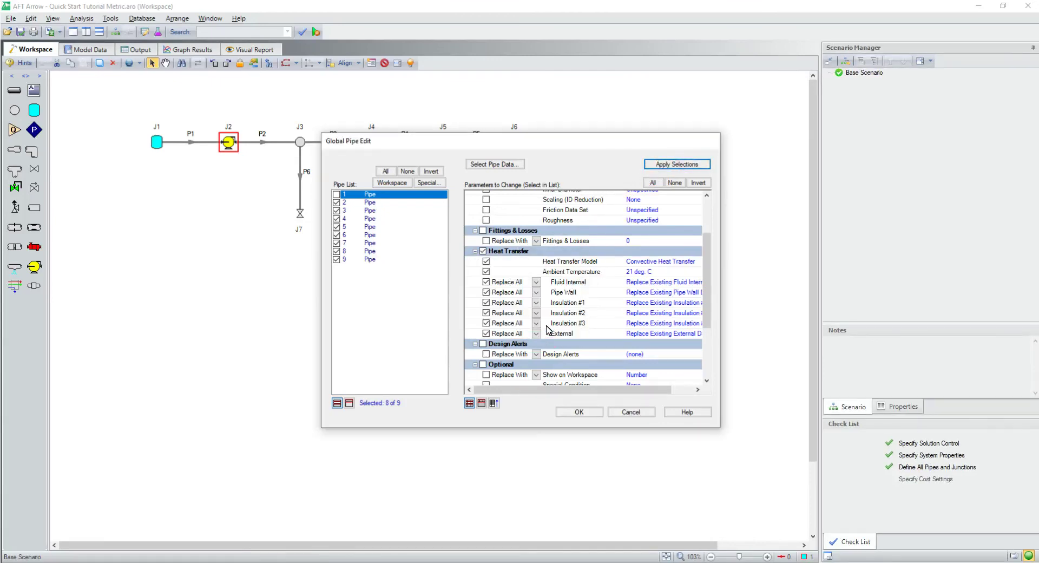
{"action": "left_click", "coordinate": [569, 413]}
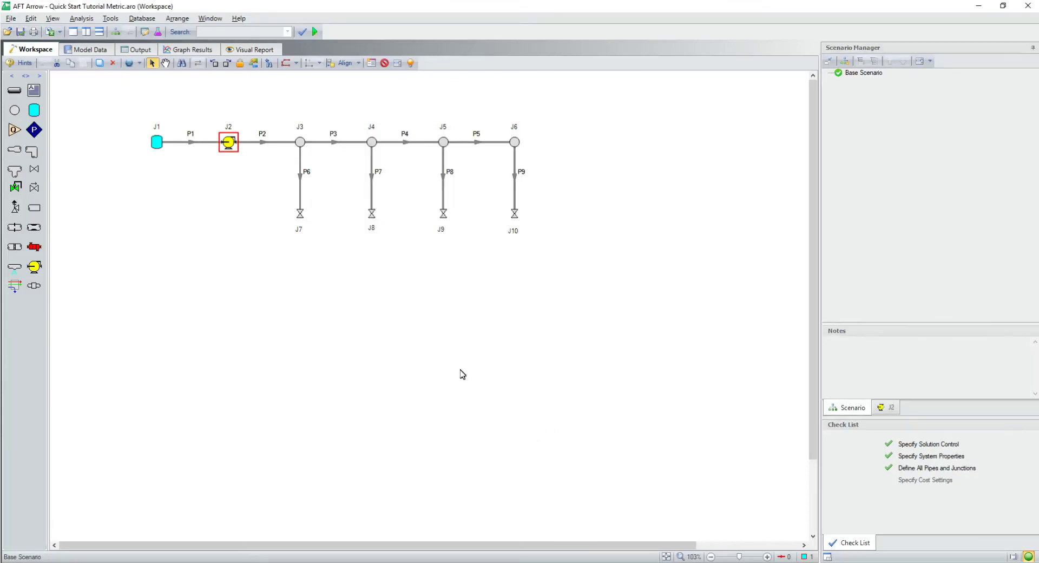
- Run the modified model and show the valve results in the output
{"action": "left_click", "coordinate": [315, 32]}
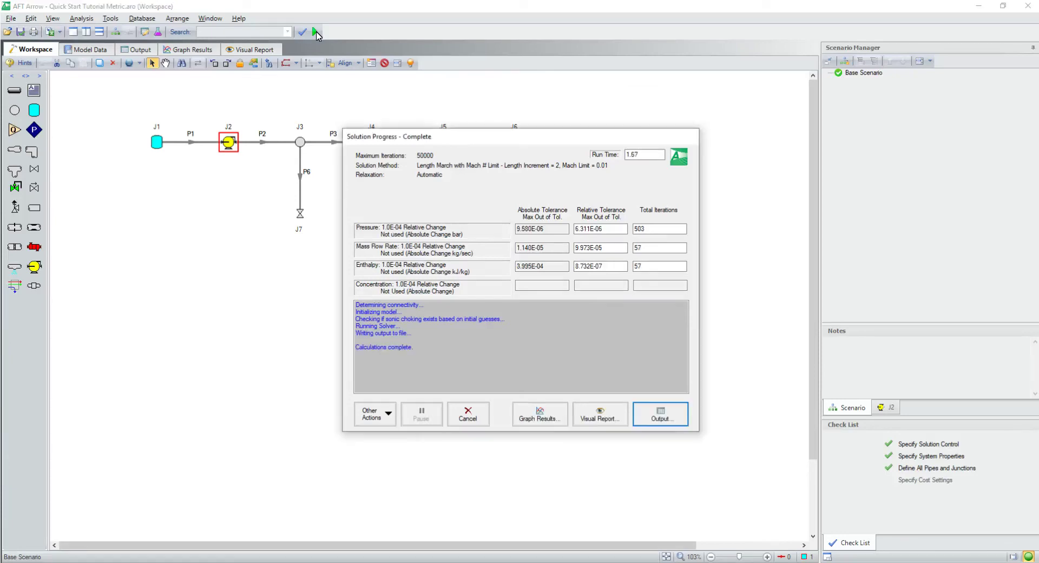
{"action": "left_click", "coordinate": [657, 415]}
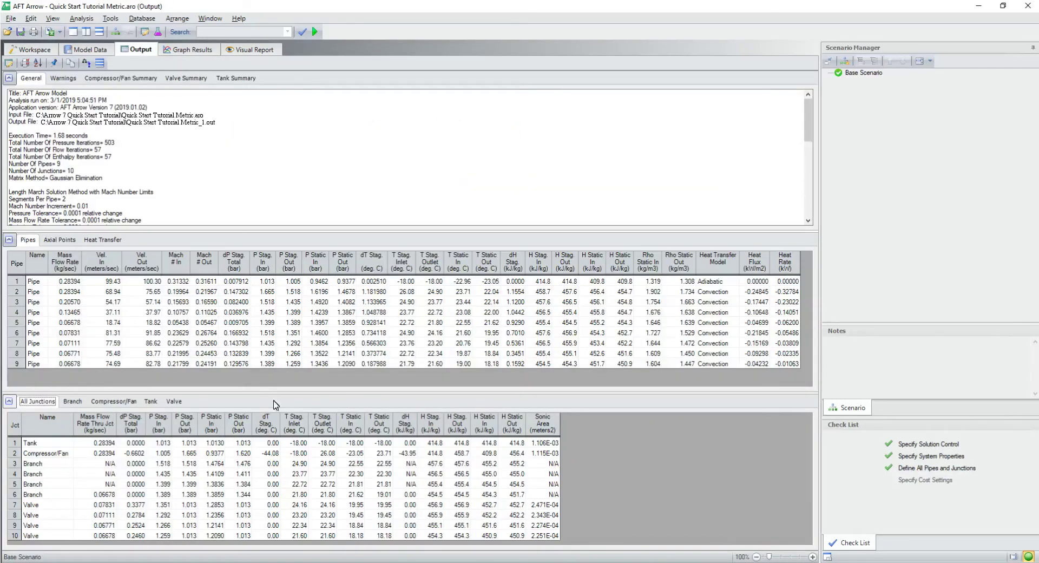
{"action": "left_click", "coordinate": [179, 403]}
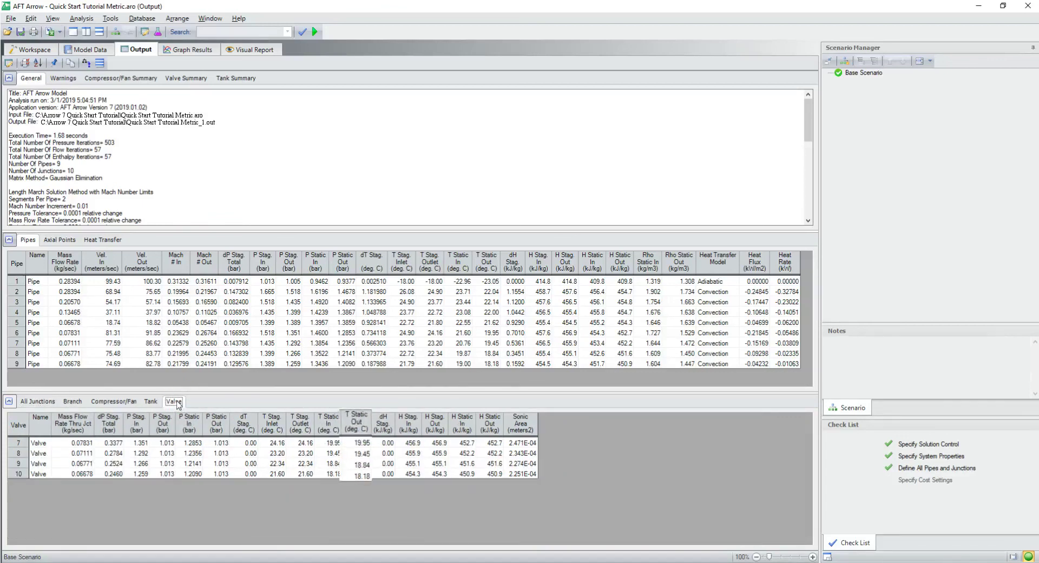